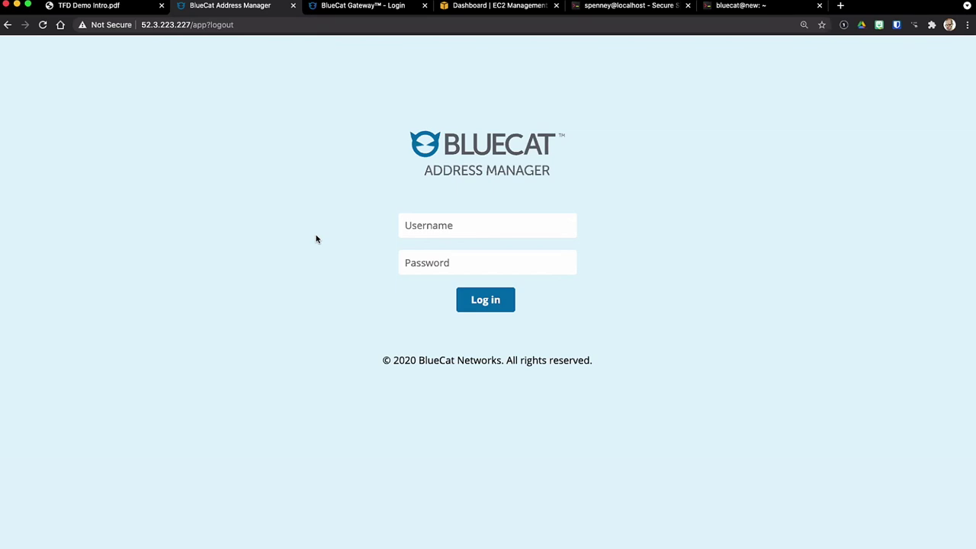
Step: Sign in to Address Manager as admin with the saved account password
click(429, 228)
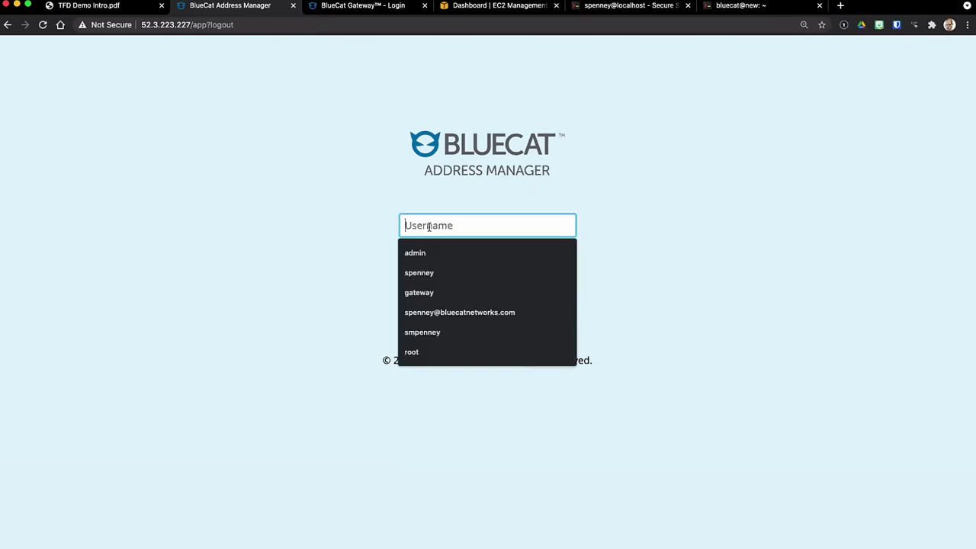
text(admin)
key(Tab)
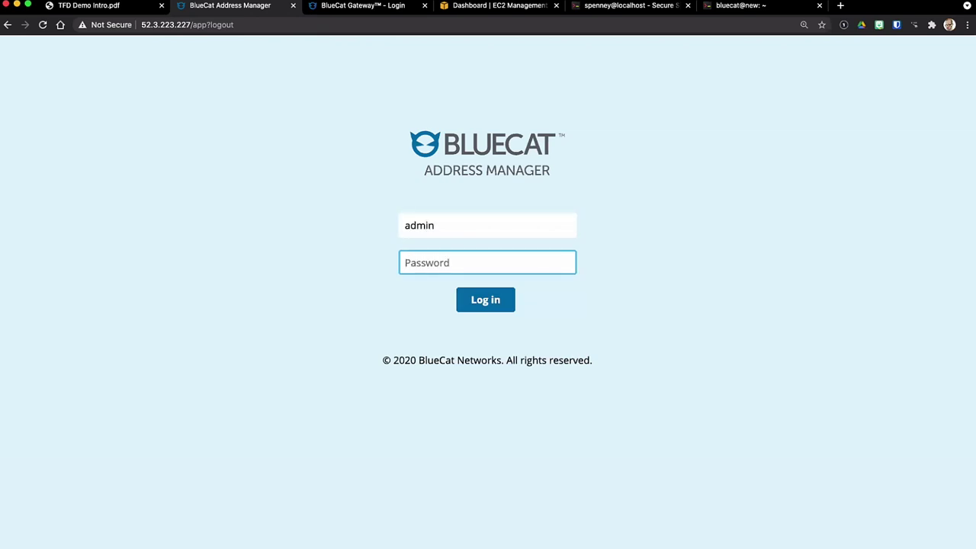
key(super+v)
click(490, 307)
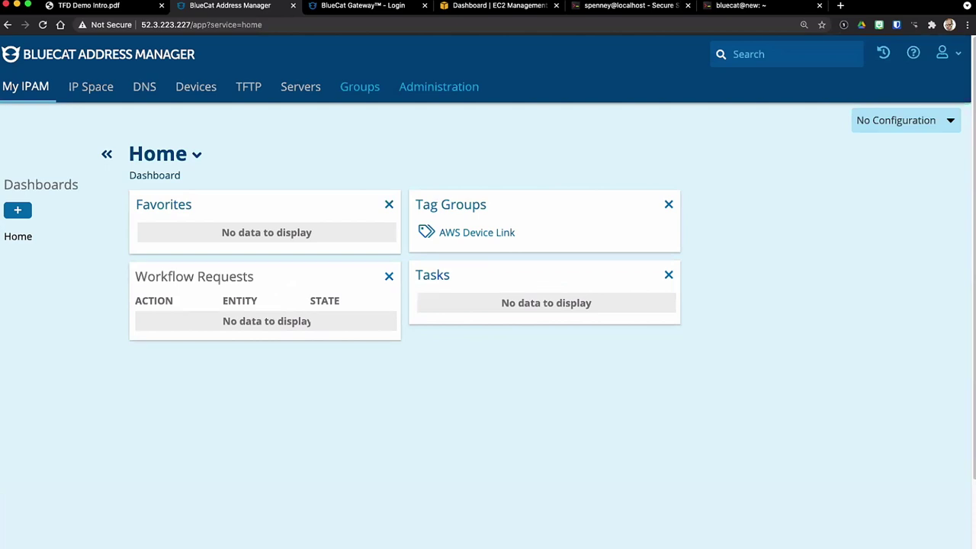
Step: Check the Configuration list, then switch to the BlueCat Gateway login page
click(915, 122)
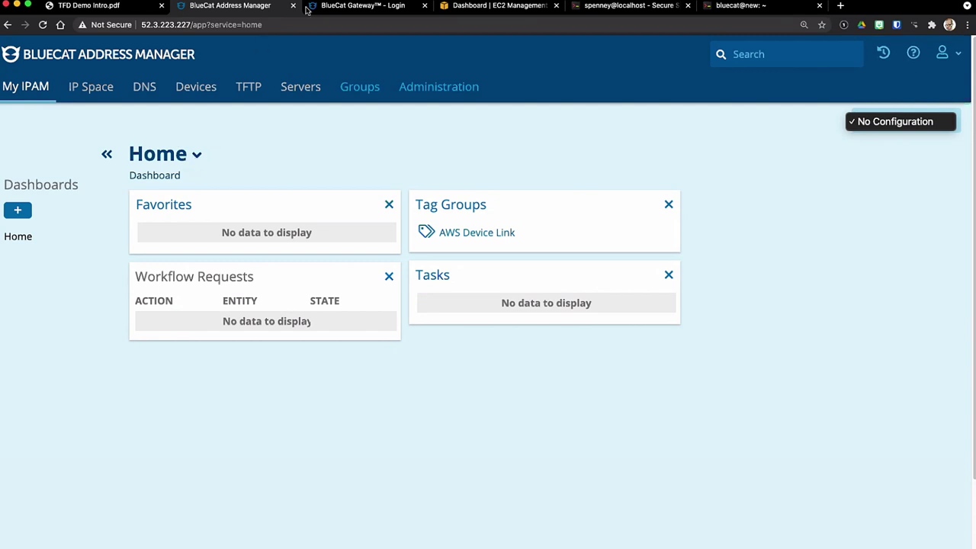
click(343, 5)
click(343, 5)
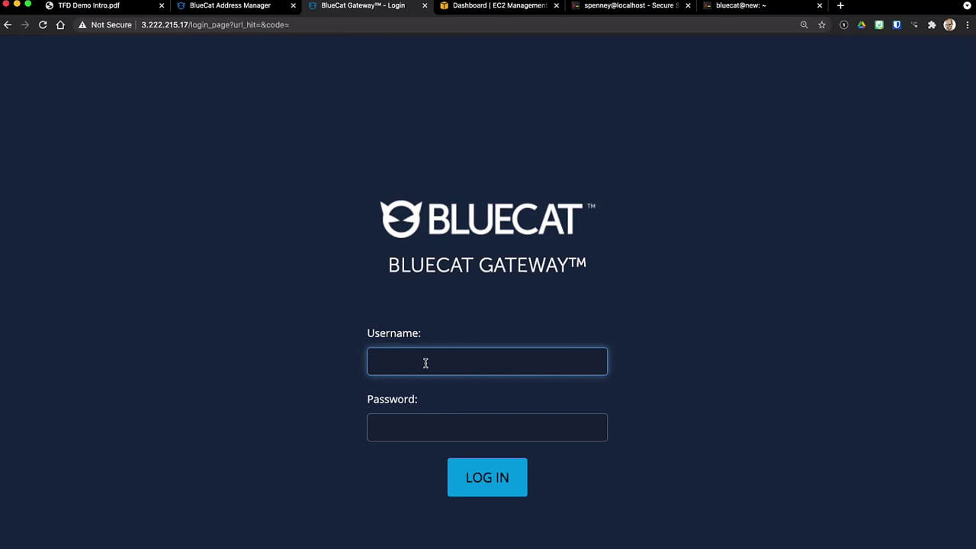
Step: Log in to Gateway as the gateway user and open CloudDiscovery's Cloud Discovery & Visibility page
text(gateway)
key(Tab)
text(••••••)
key(BackSpace)
key(BackSpace)
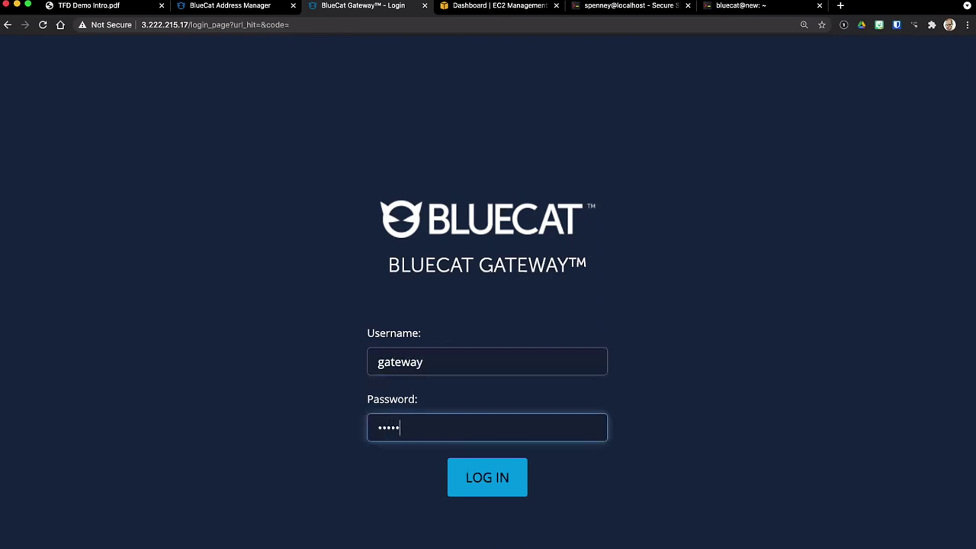
text(••••)
key(Return)
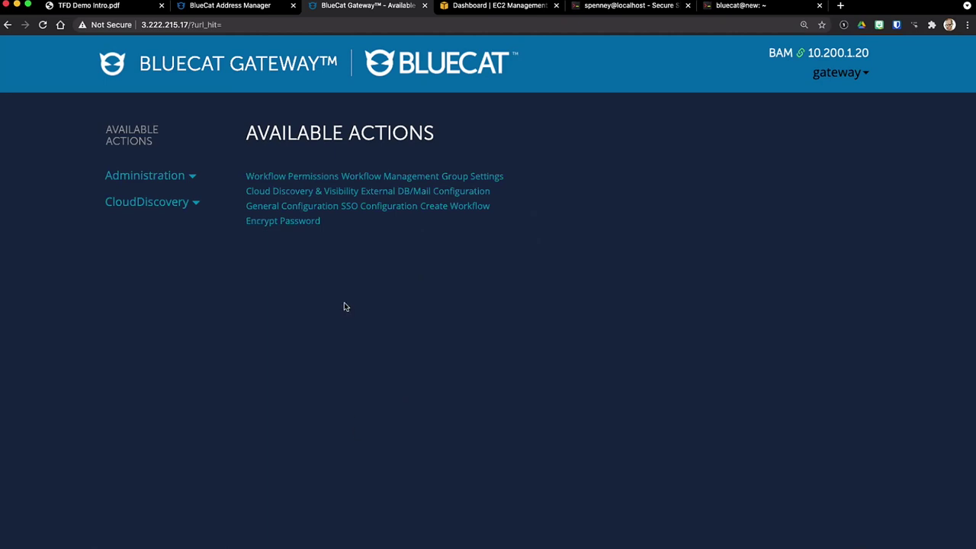
click(145, 202)
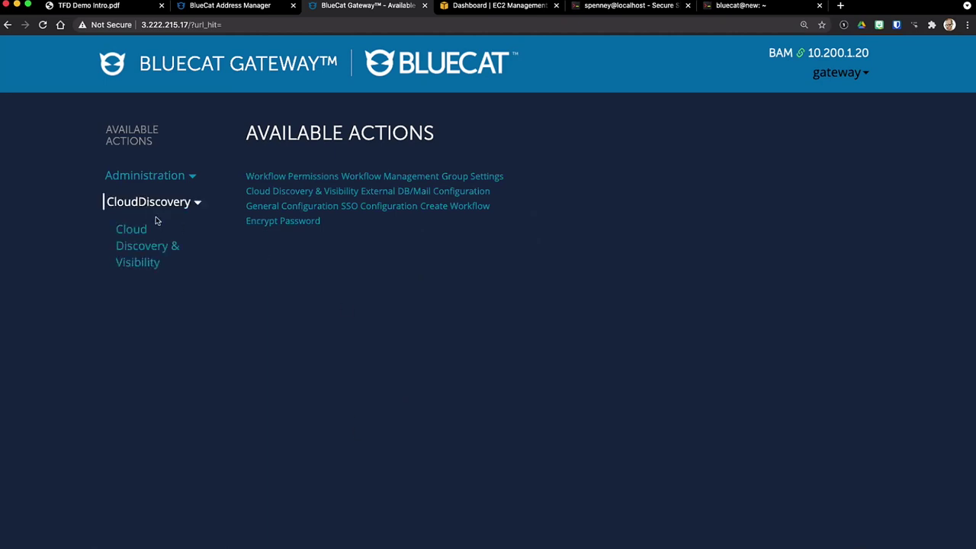
click(132, 246)
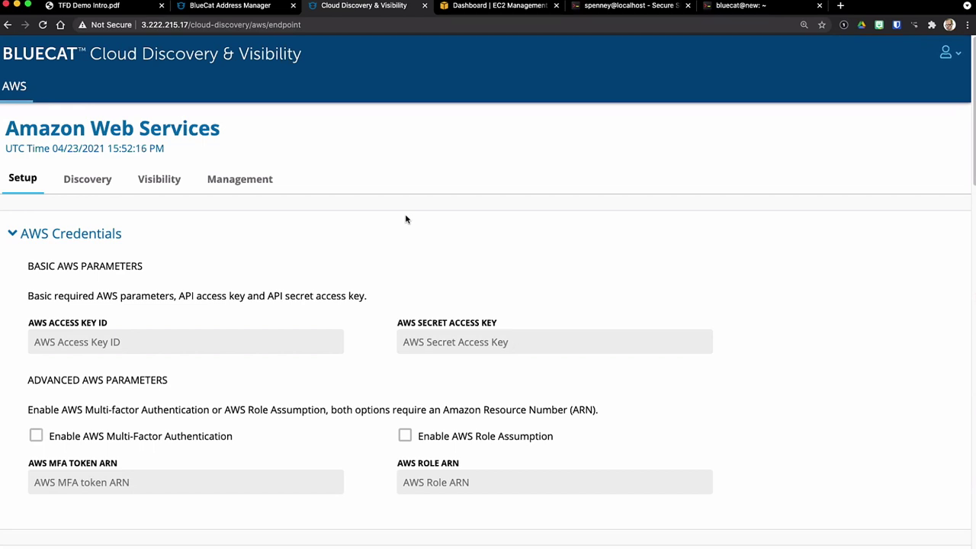
Step: Paste the AWS access key ID and the AWS secret access key into the setup form
scroll(420, 137, down, 3)
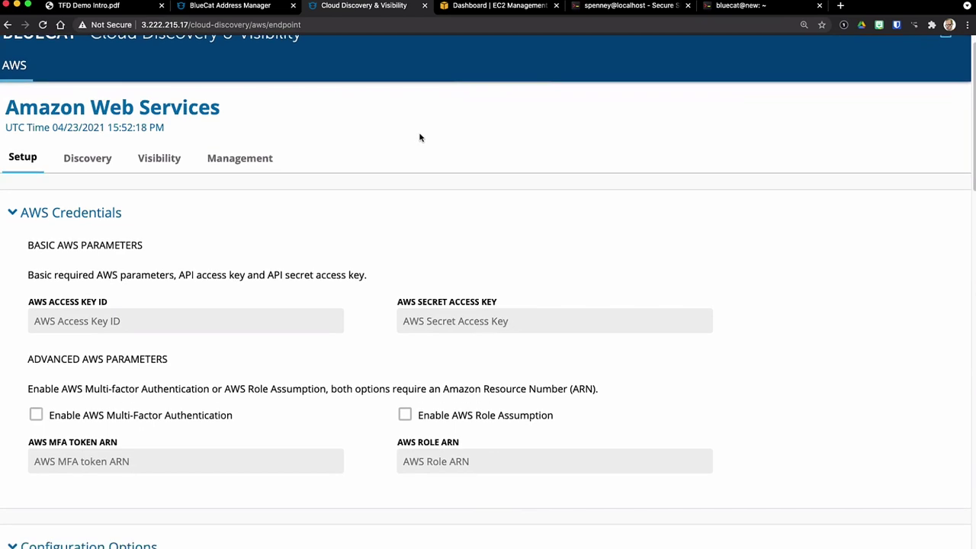
scroll(380, 152, down, 1)
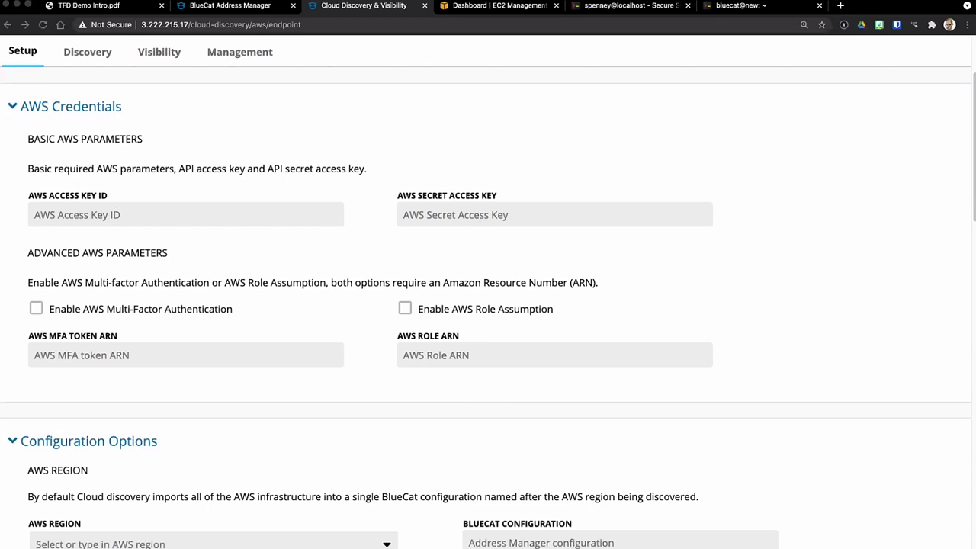
click(124, 212)
key(super+v)
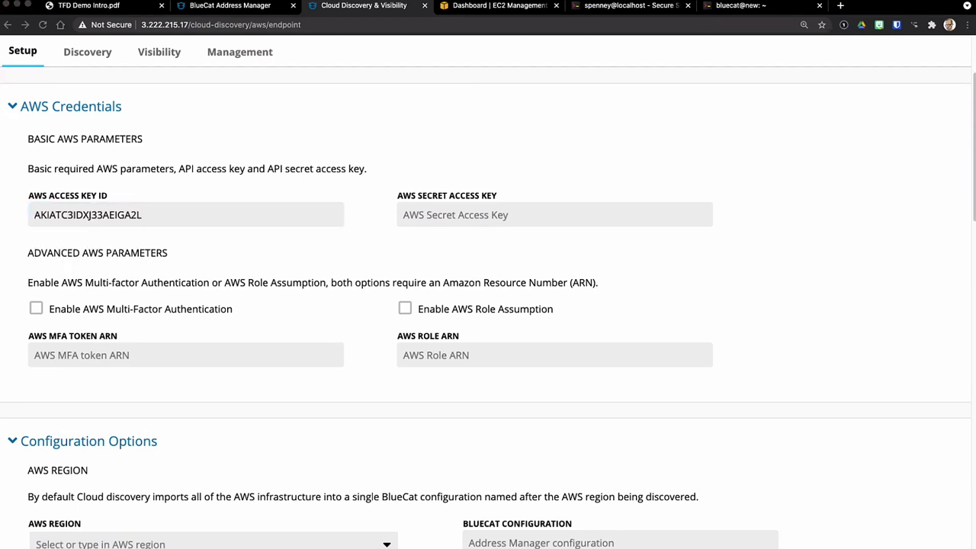
click(489, 220)
key(super+v)
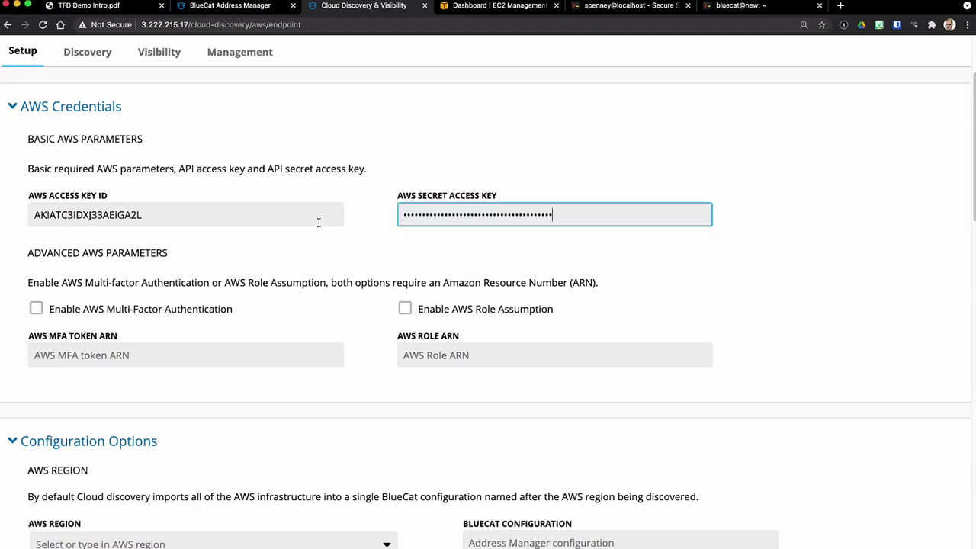
scroll(228, 257, down, 3)
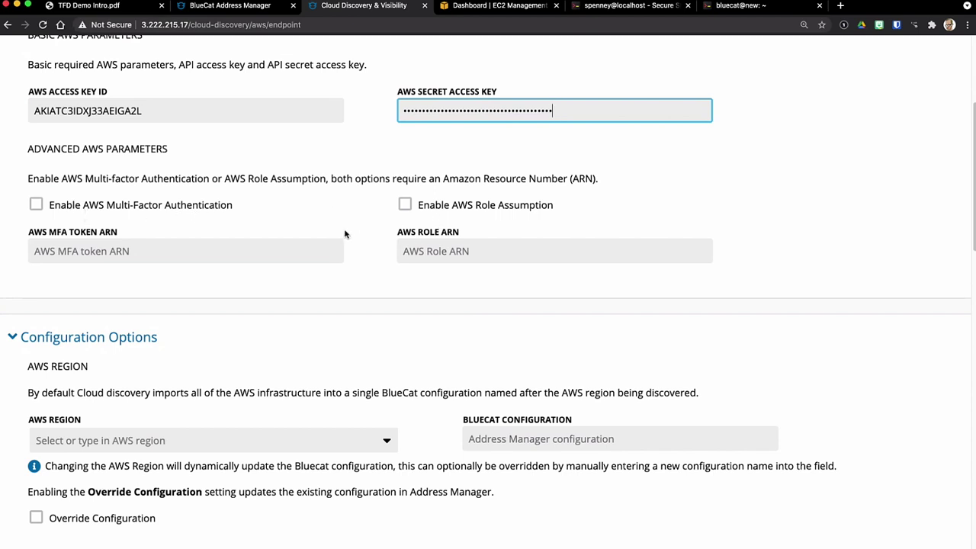
scroll(344, 225, down, 2)
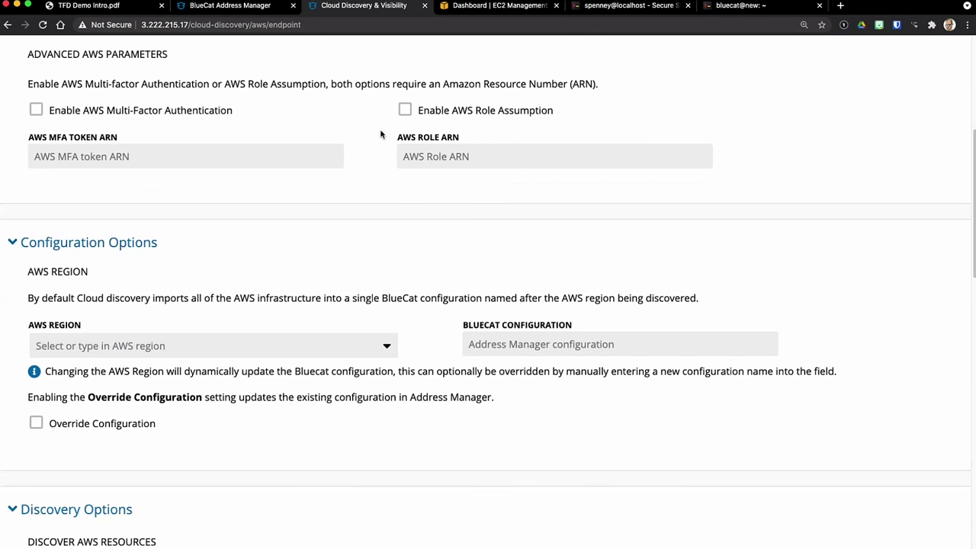
scroll(383, 160, down, 4)
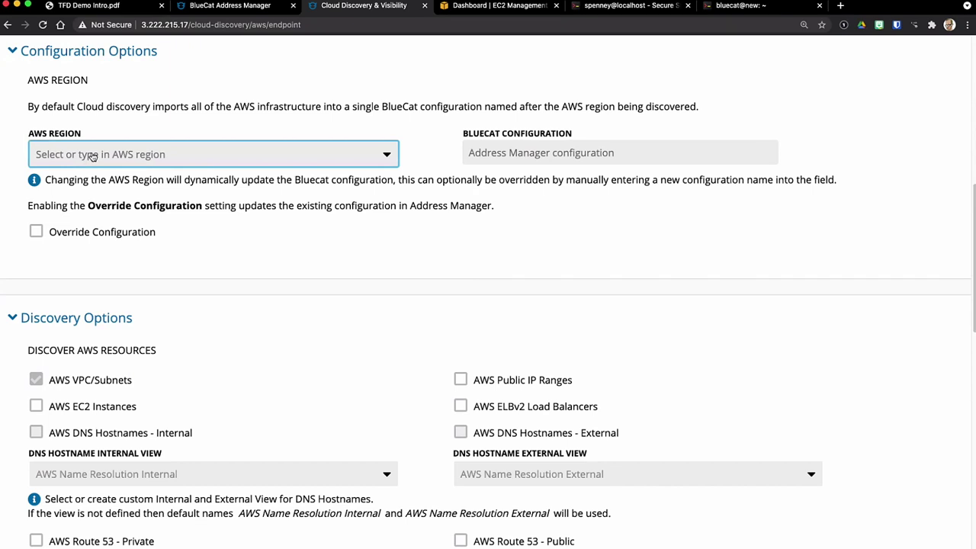
Step: Choose us-east-1 as AWS region, enter us-east-1 as BlueCat Configuration, and enable Override Configuration
click(92, 156)
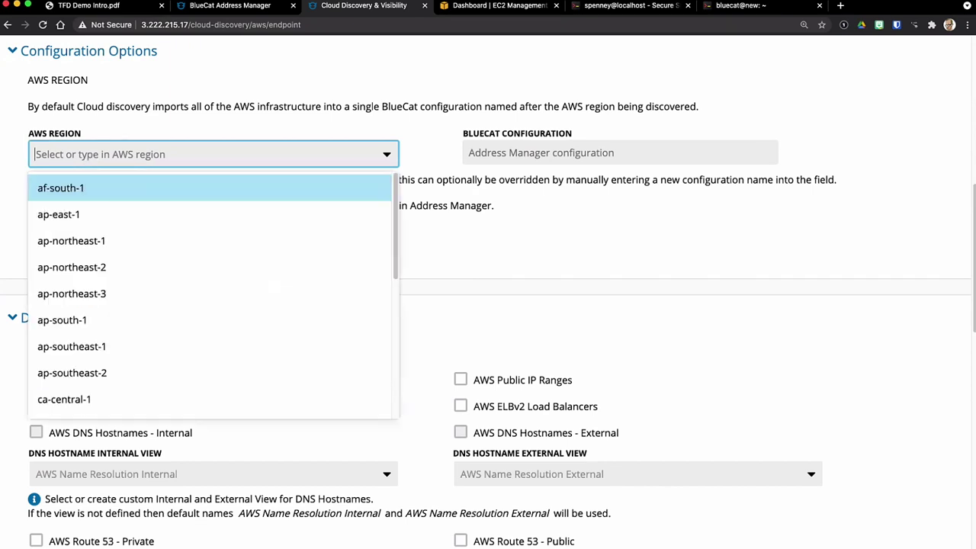
text(us-ea)
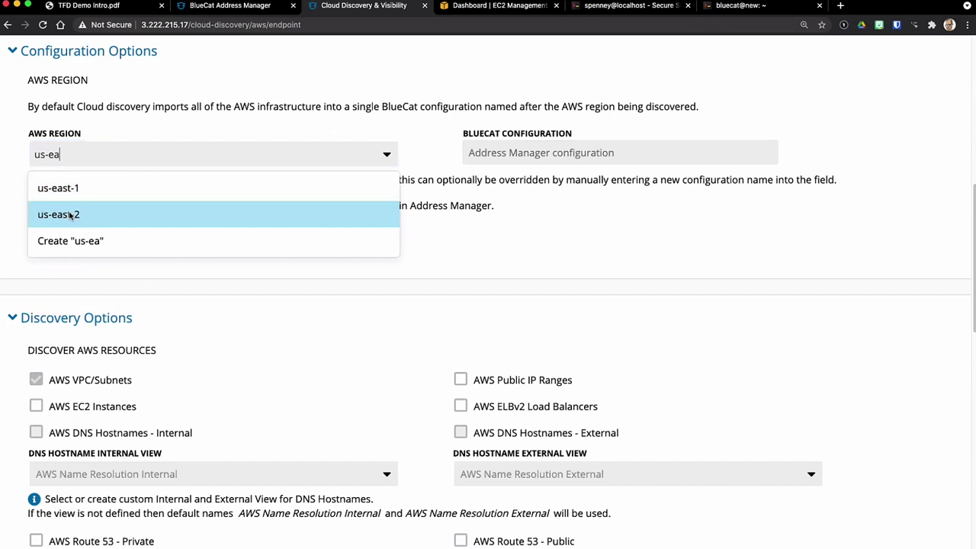
click(68, 193)
click(499, 153)
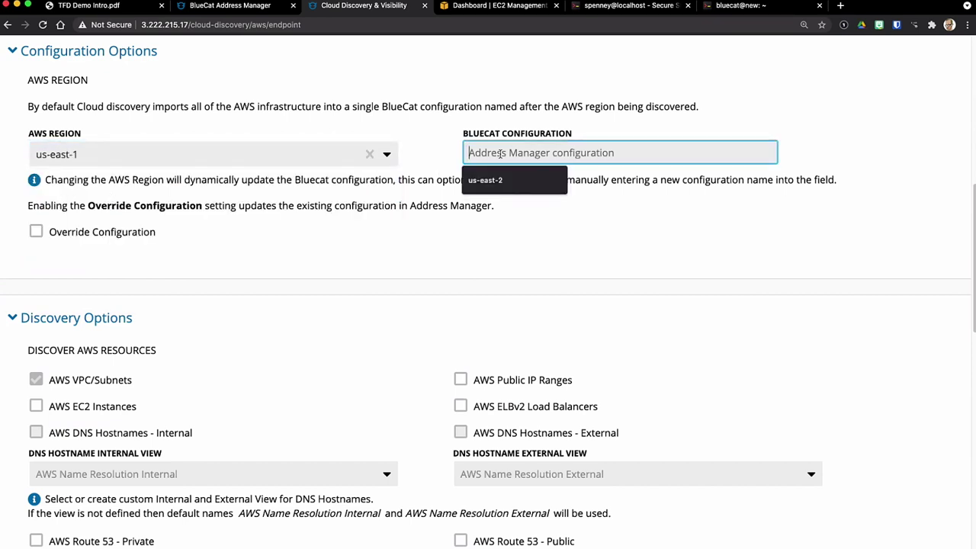
text(es-east)
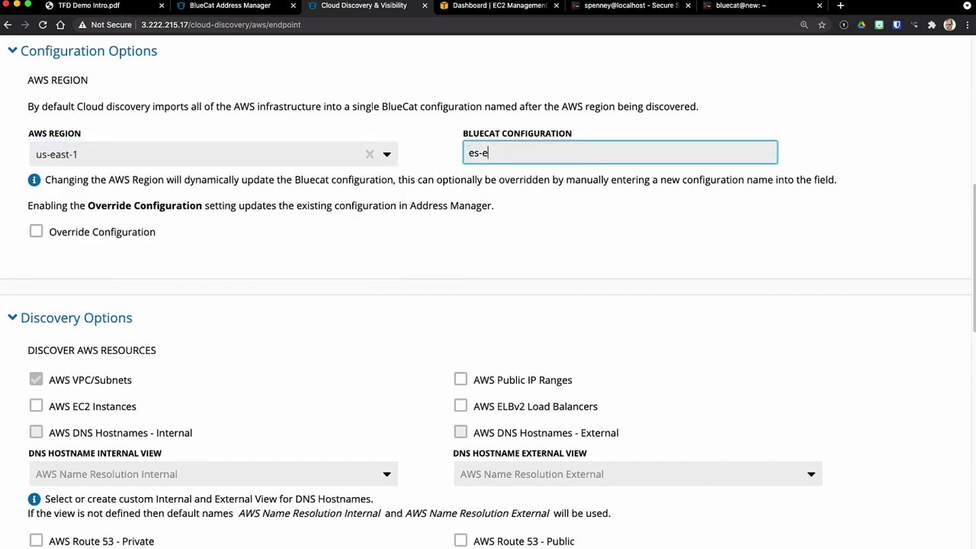
key(BackSpace)
key(BackSpace)
key(BackSpace)
key(BackSpace)
key(BackSpace)
key(BackSpace)
key(BackSpace)
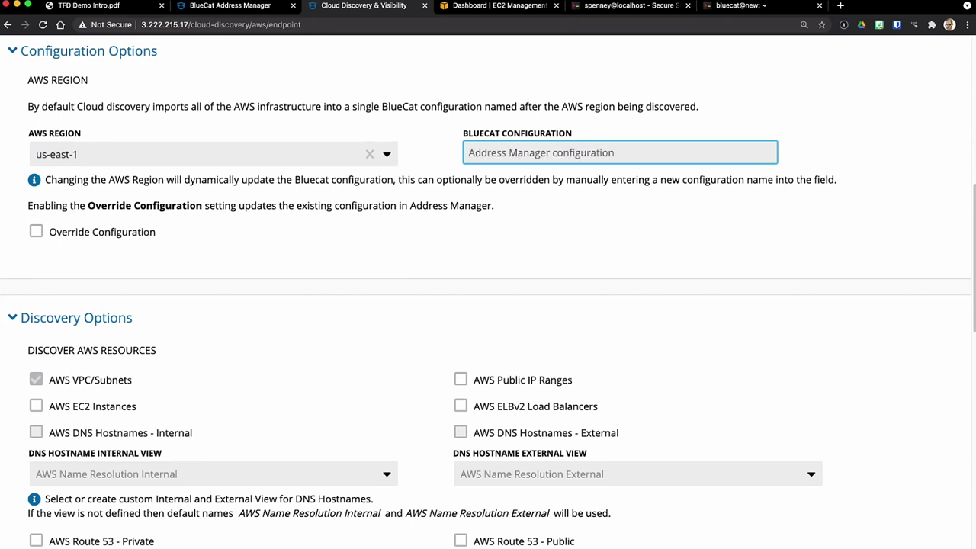
text(us-east-1)
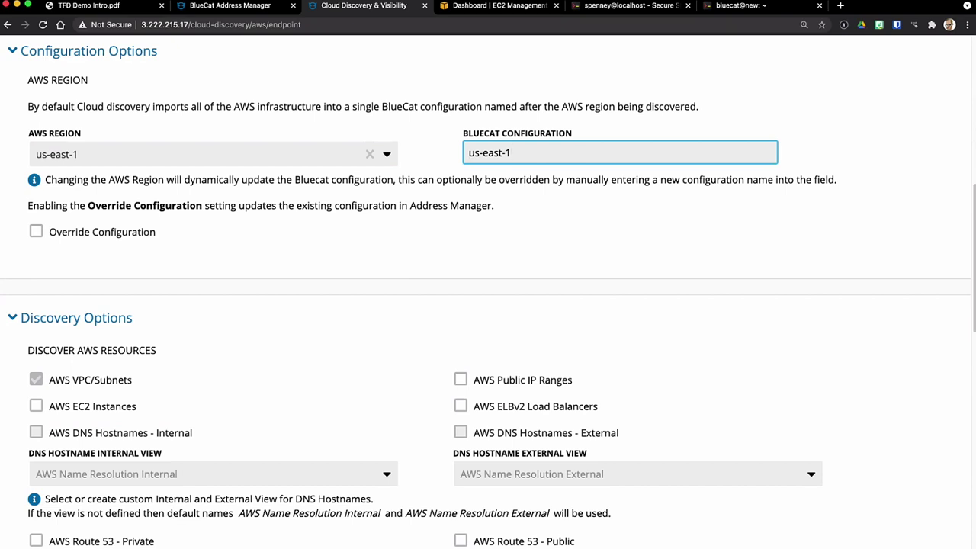
click(37, 233)
Step: Include EC2 instances, internal and external DNS hostnames, public IP ranges and ELBv2 in discovery
scroll(289, 268, down, 5)
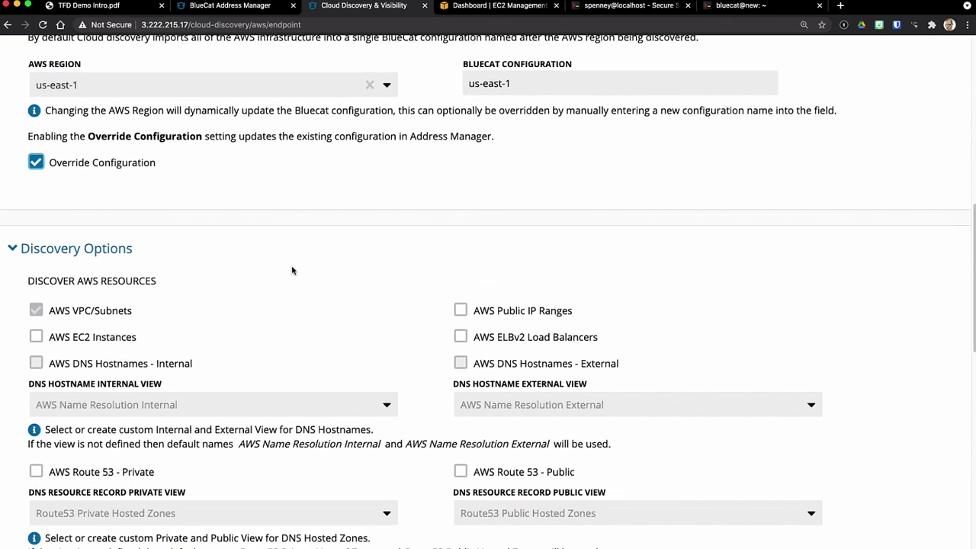
scroll(289, 279, down, 1)
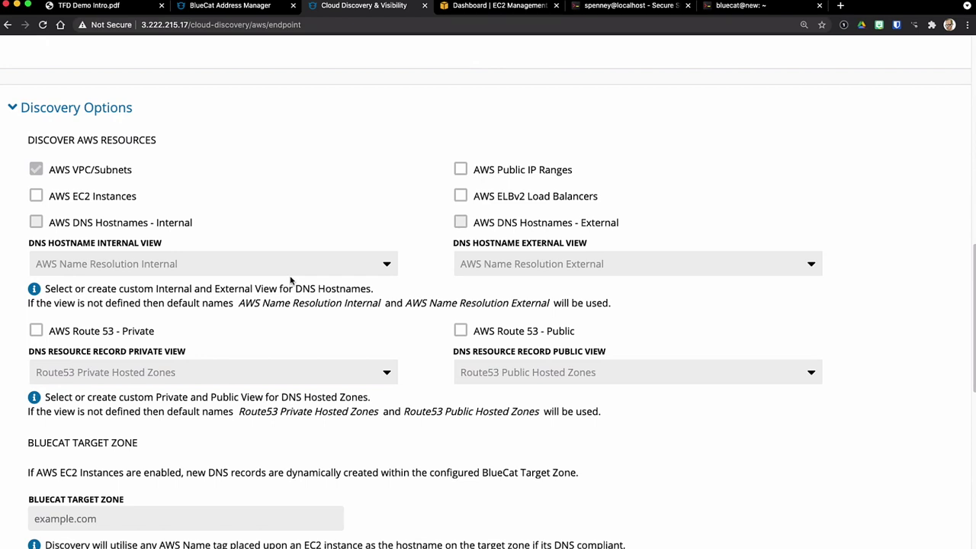
click(36, 195)
click(35, 222)
click(462, 172)
click(461, 196)
click(461, 222)
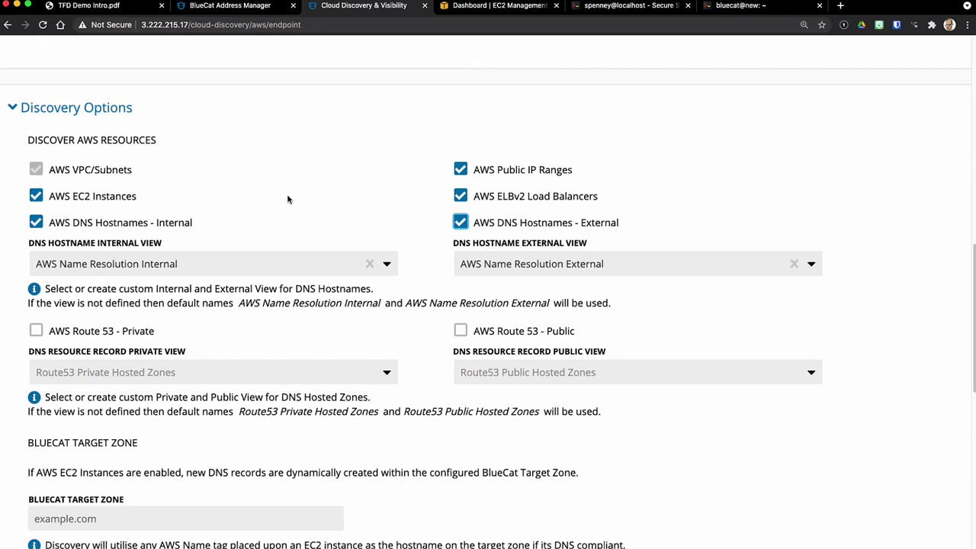
scroll(334, 171, down, 1)
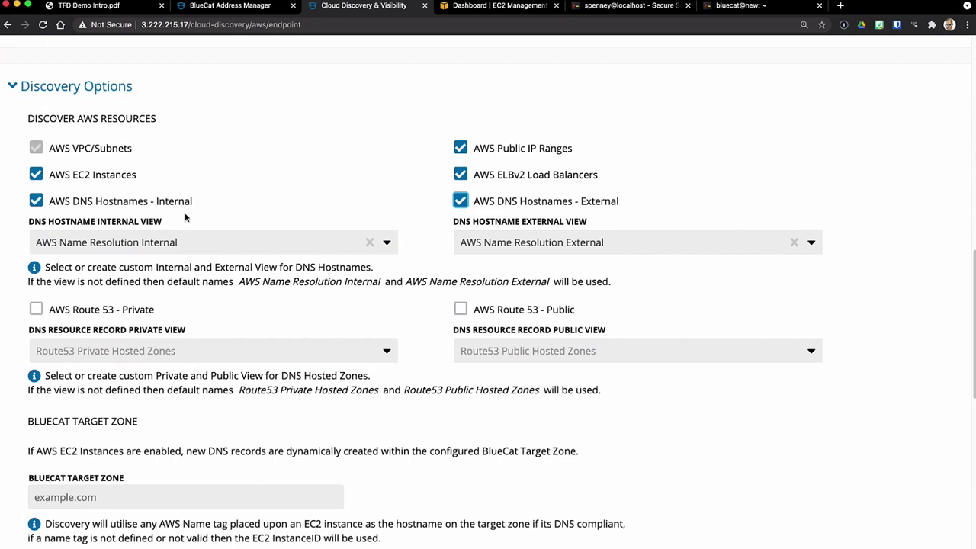
Step: Include Route 53 private and public hosted zones in discovery
click(578, 245)
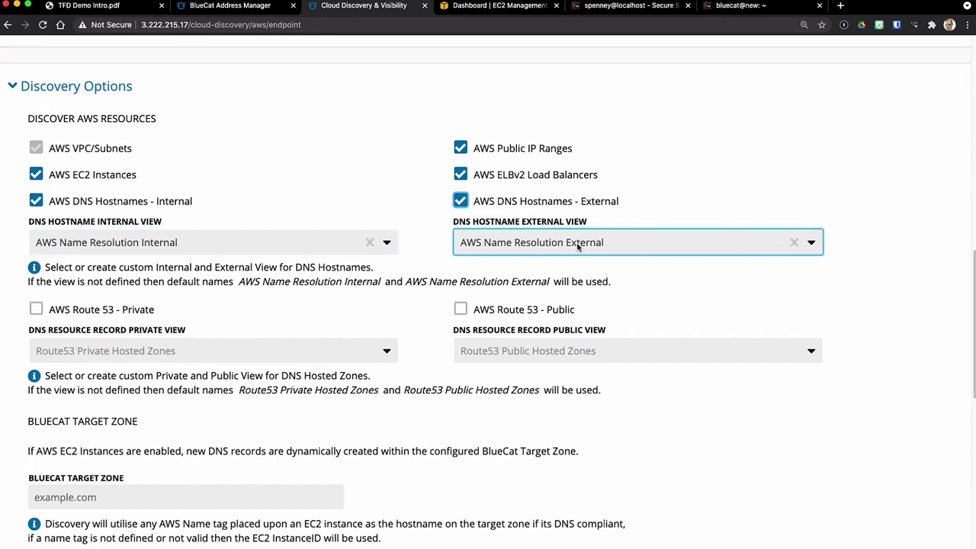
click(465, 282)
scroll(488, 290, down, 1)
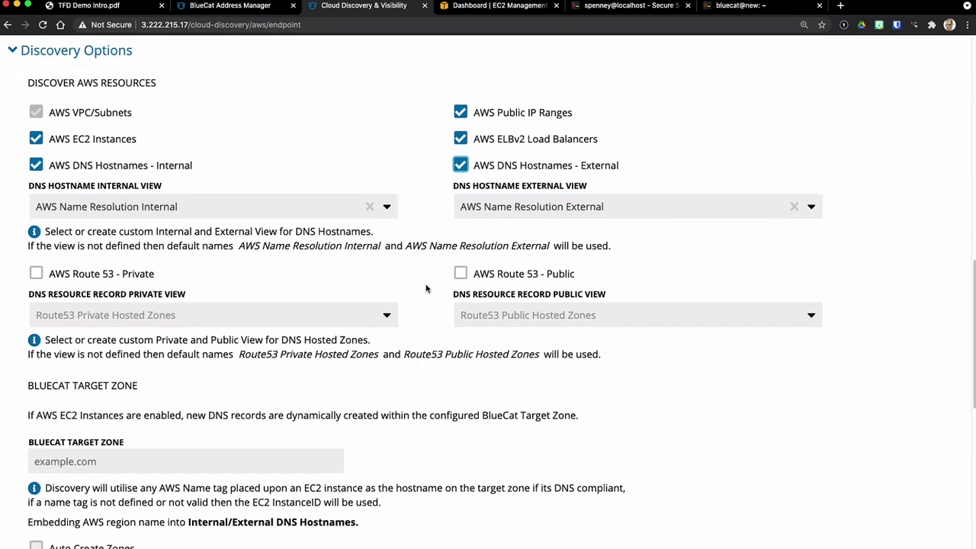
click(36, 273)
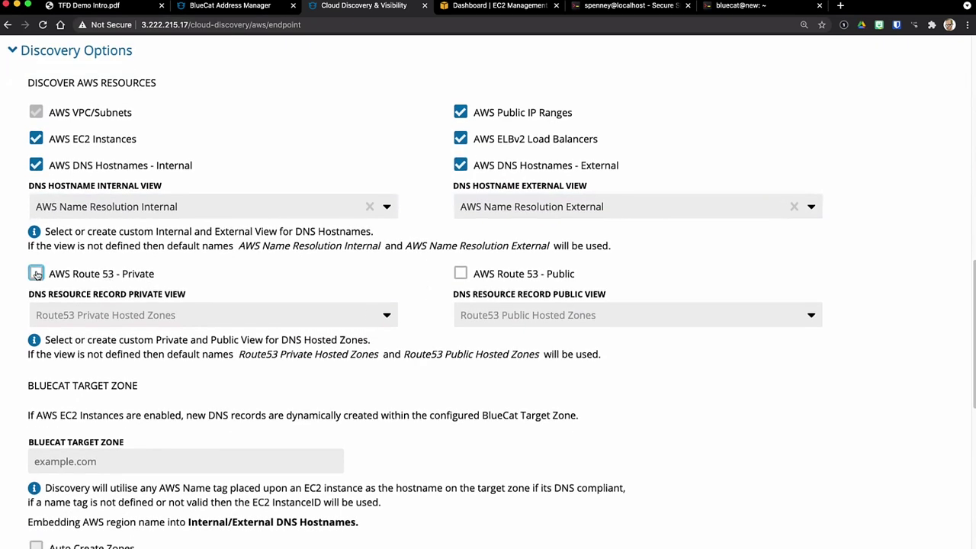
click(461, 273)
scroll(385, 273, down, 1)
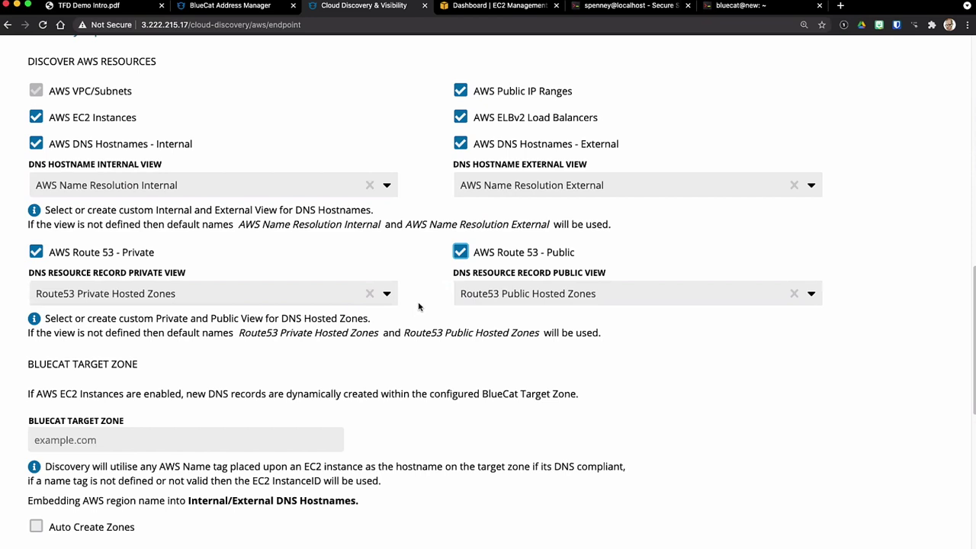
scroll(418, 307, down, 3)
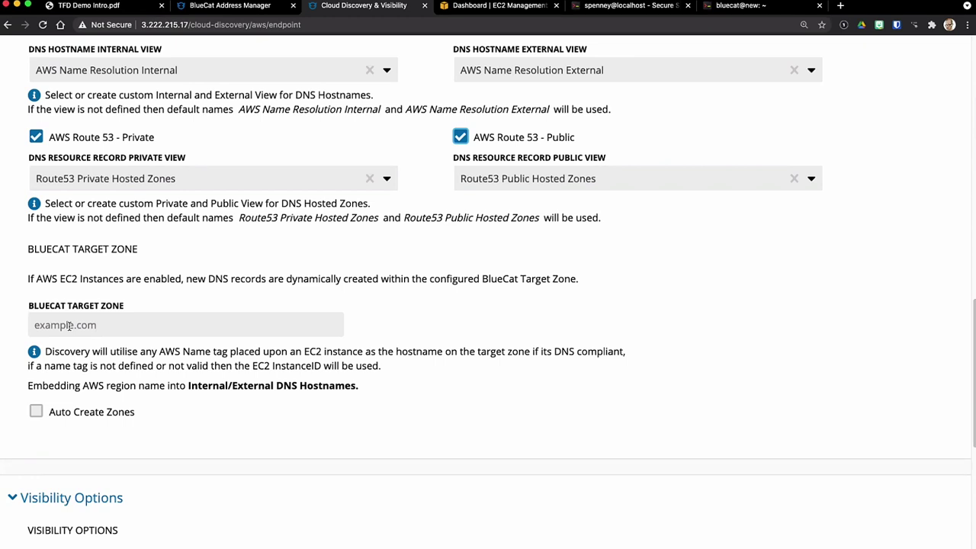
Step: Pick tfd.com as the BlueCat Target Zone and enable Auto Create Zones
click(69, 325)
text(tfd)
key(Return)
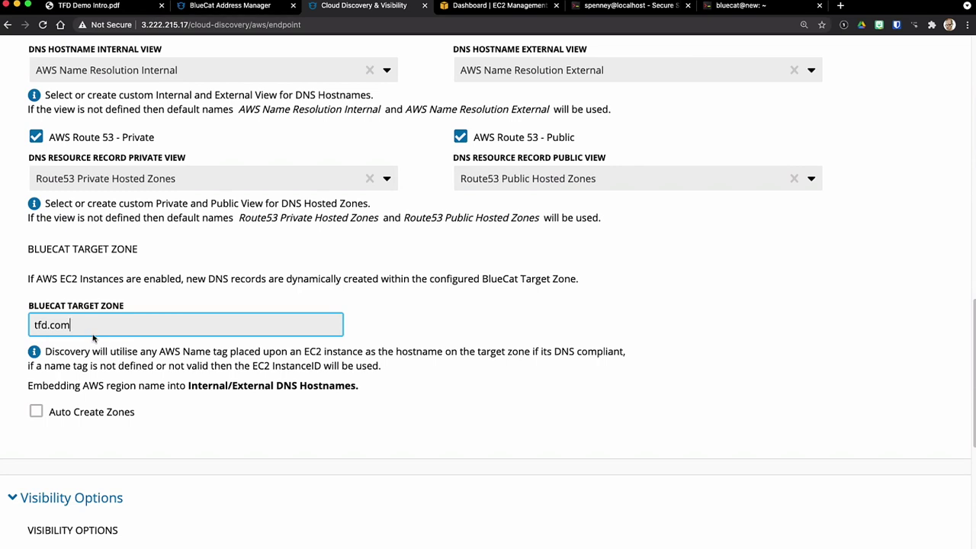
click(36, 413)
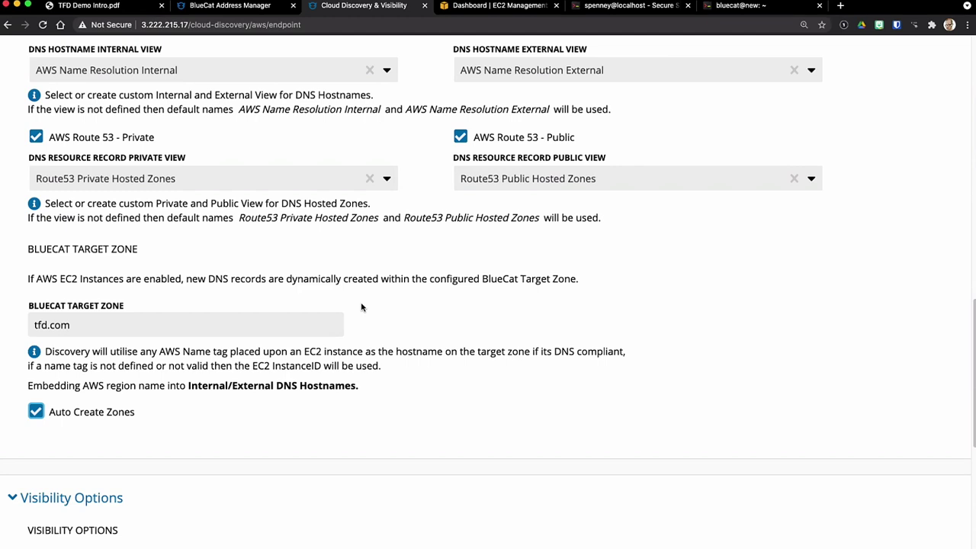
scroll(432, 300, down, 4)
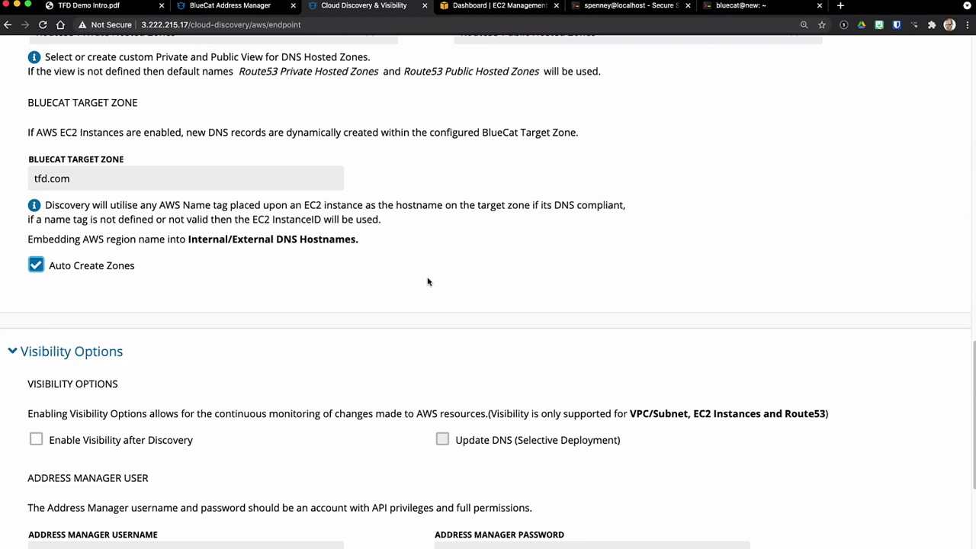
Step: Enable Visibility after Discovery and enter the gateway Address Manager username and its password
scroll(452, 263, down, 1)
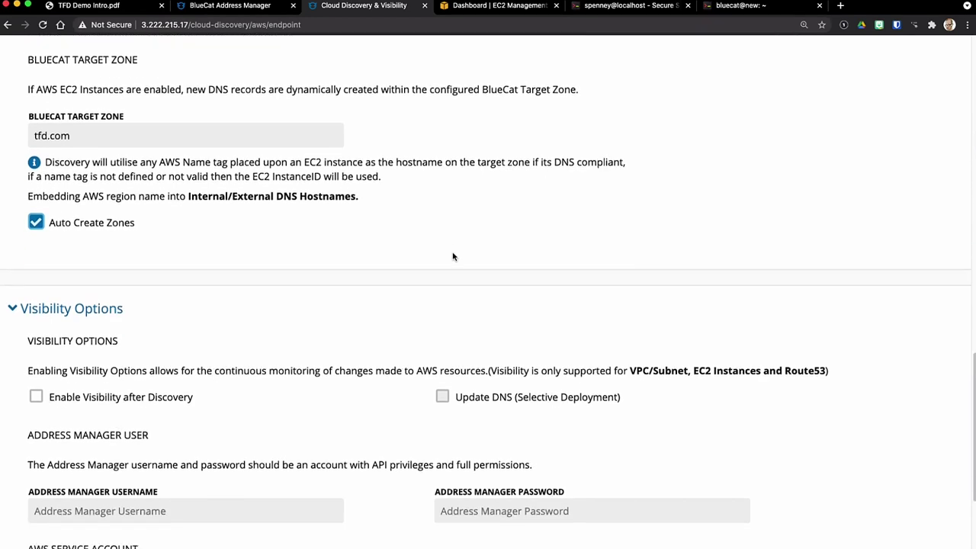
scroll(453, 257, down, 4)
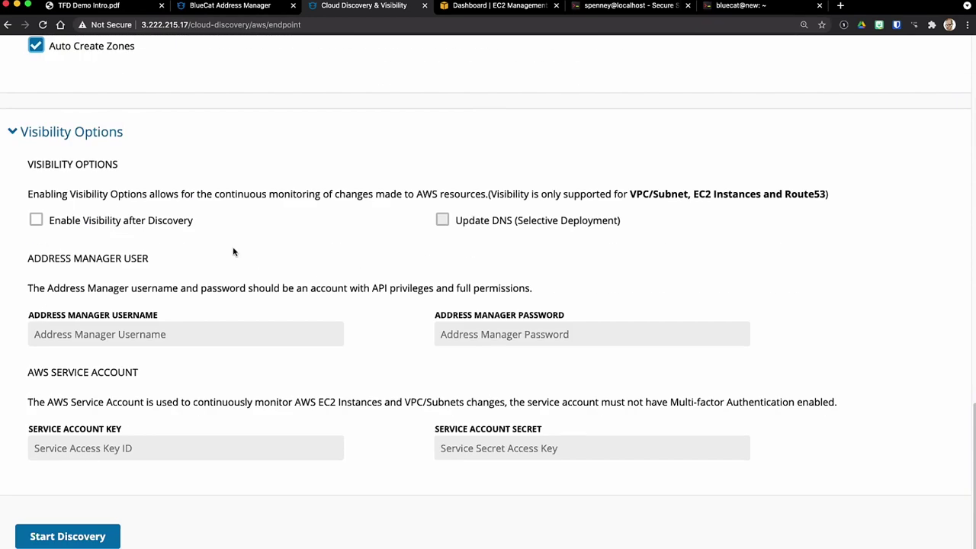
click(37, 220)
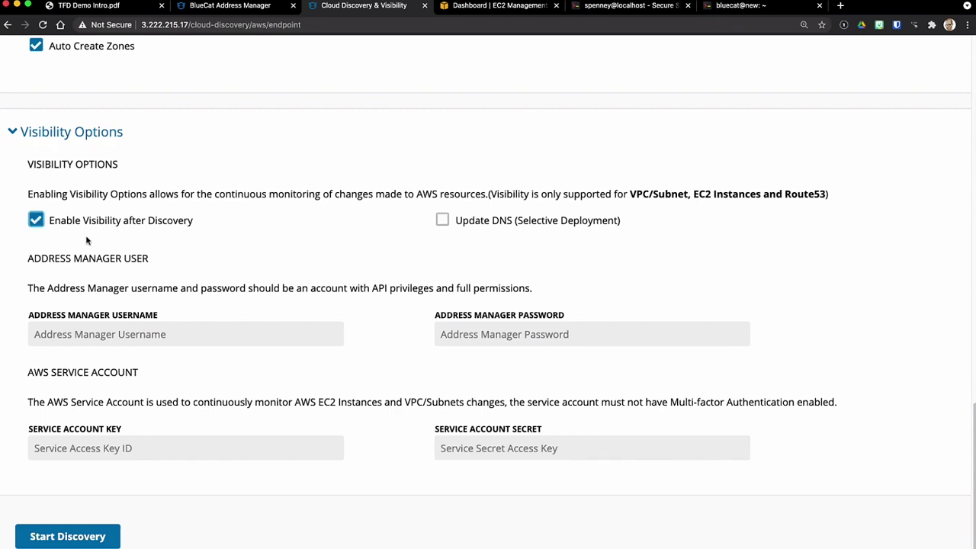
click(132, 335)
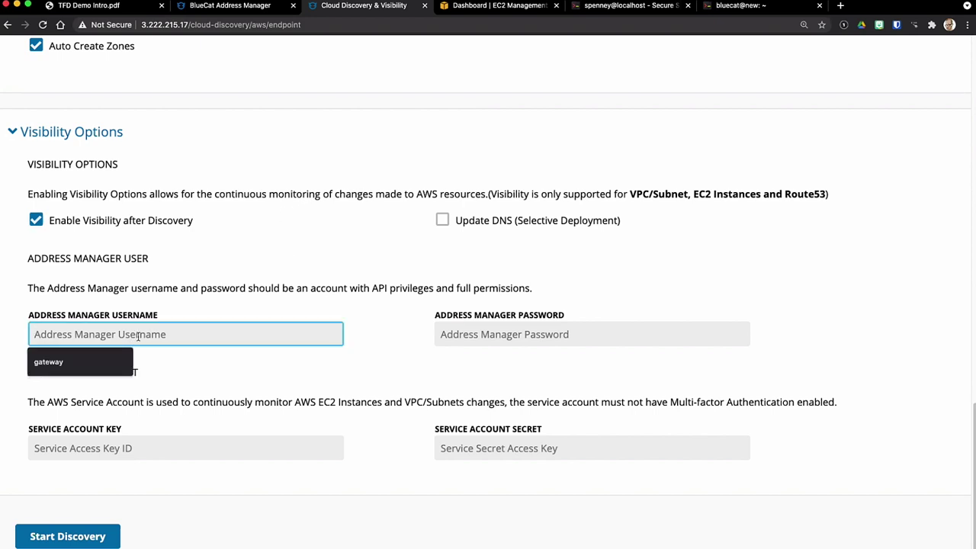
text(gateway)
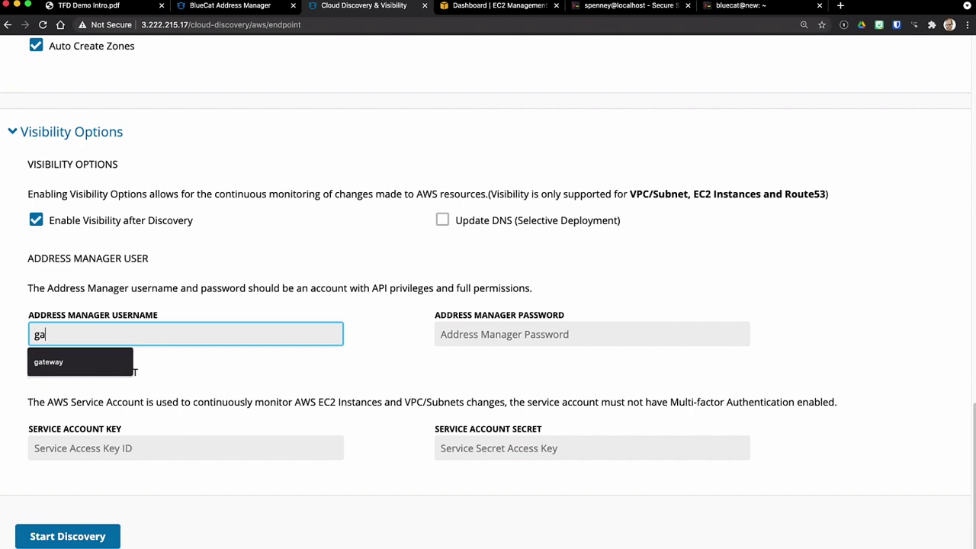
key(Tab)
text(********)
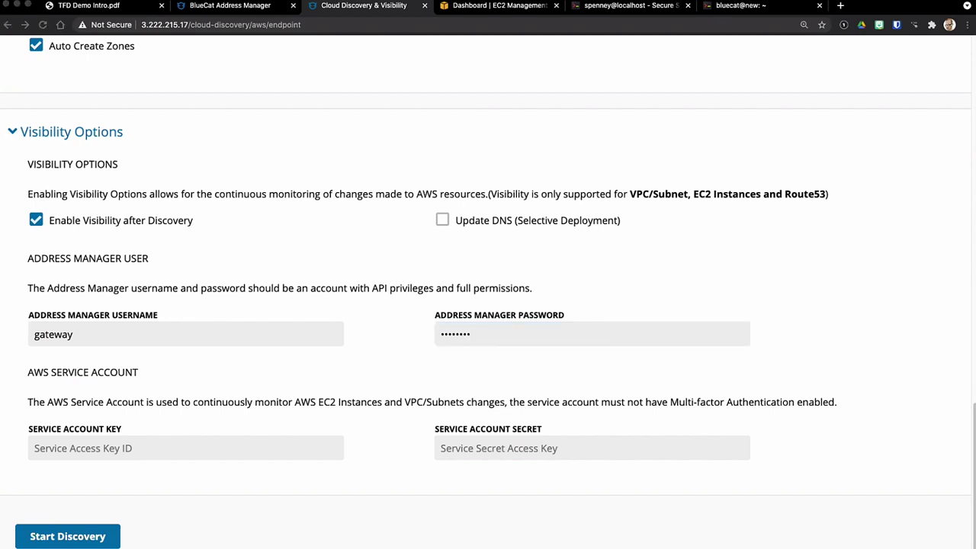
Step: Paste the AWS service account key and secret
click(120, 455)
click(119, 455)
key(super+v)
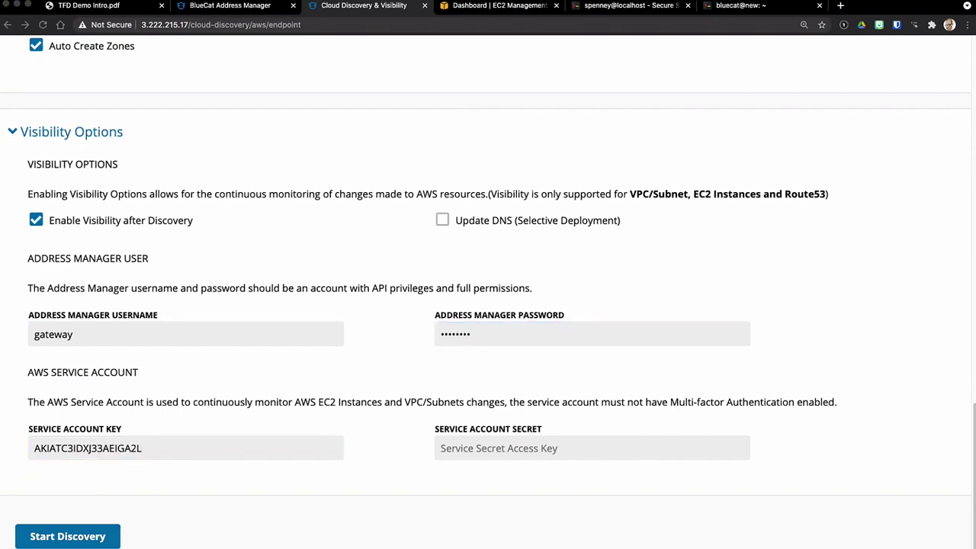
click(533, 450)
key(super+v)
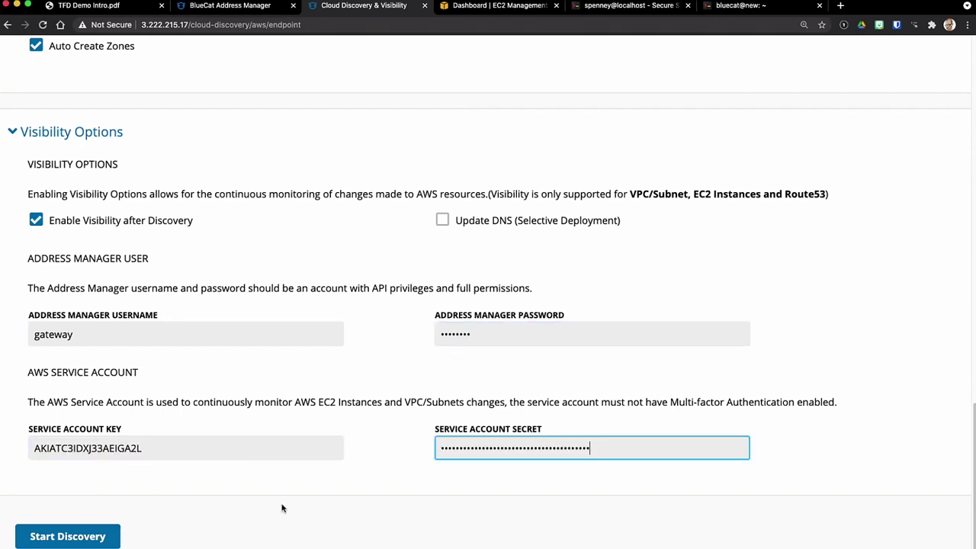
Step: Start the AWS discovery and wait for the 'Completed discovery' message
click(59, 538)
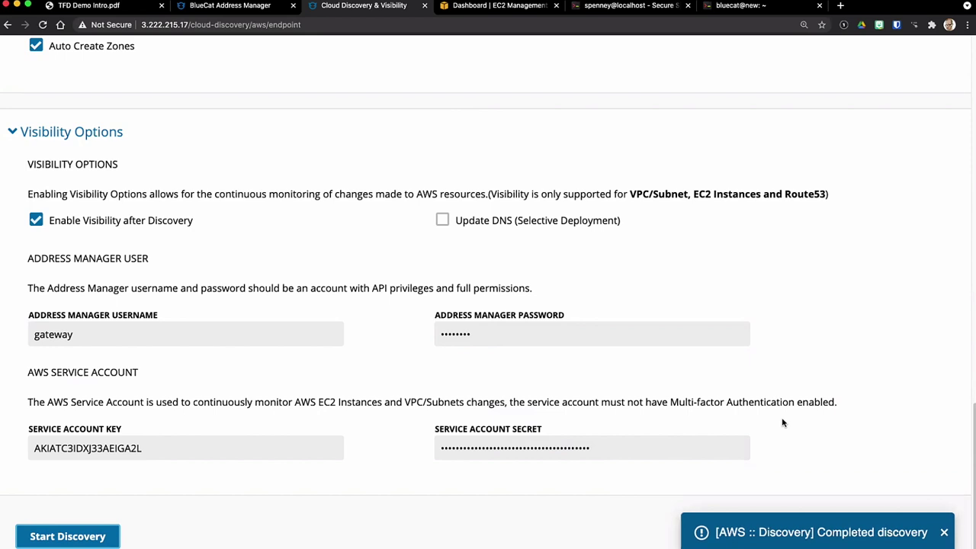
scroll(544, 316, up, 15)
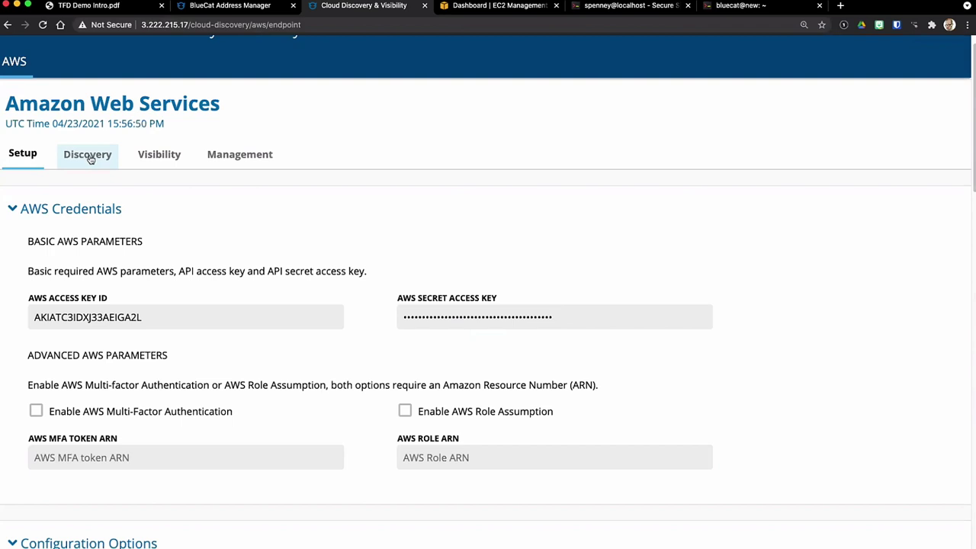
Step: In the Discovery tab, select run 3 and review its history, including 17 virtual machines
click(89, 155)
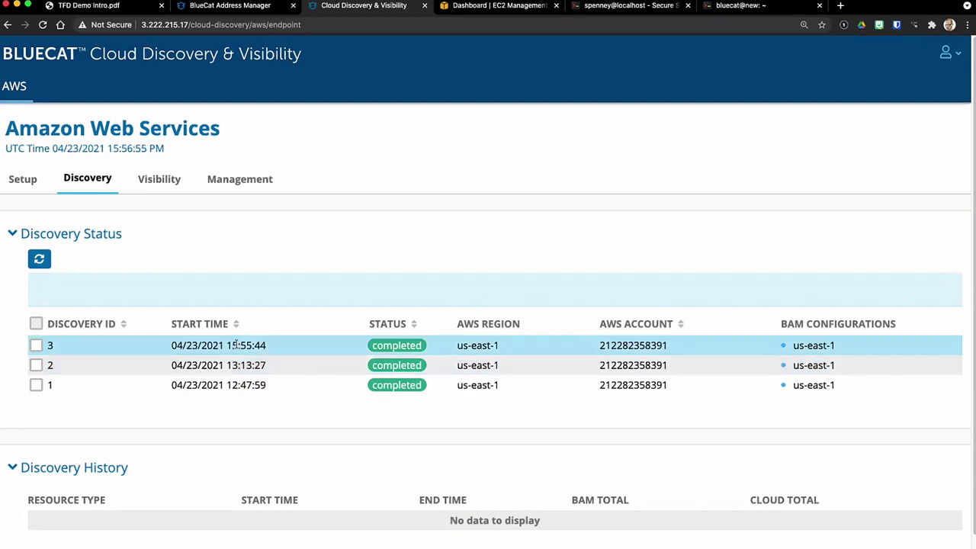
click(35, 346)
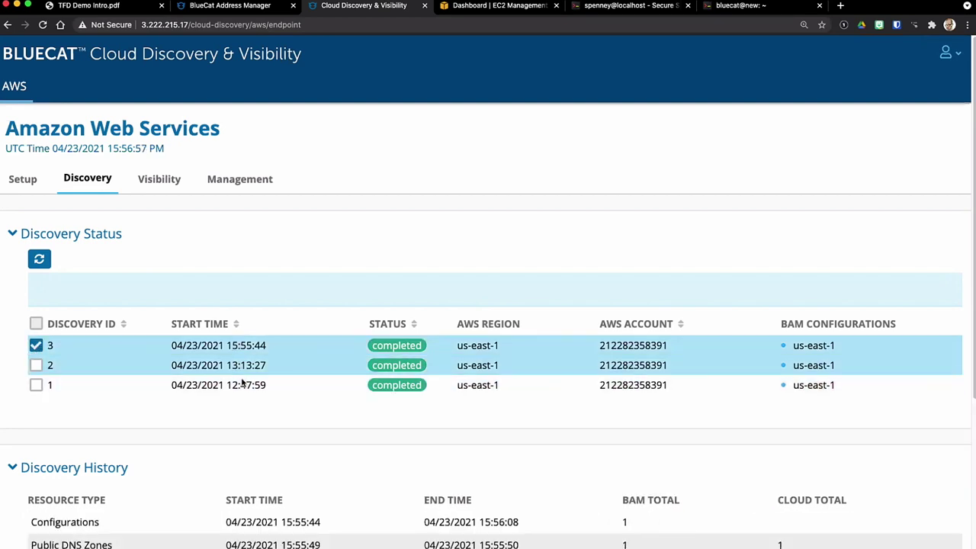
scroll(359, 324, down, 1)
scroll(359, 324, down, 5)
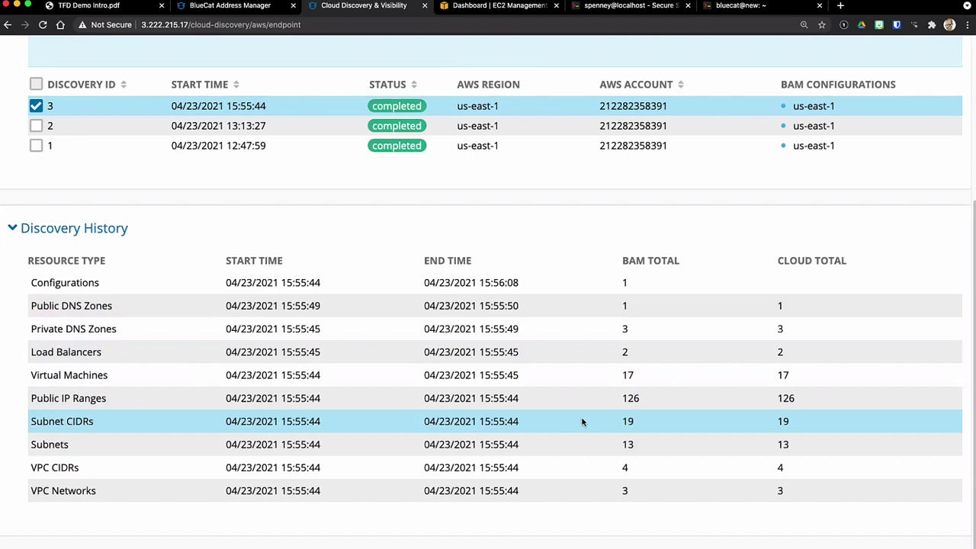
scroll(582, 422, up, 5)
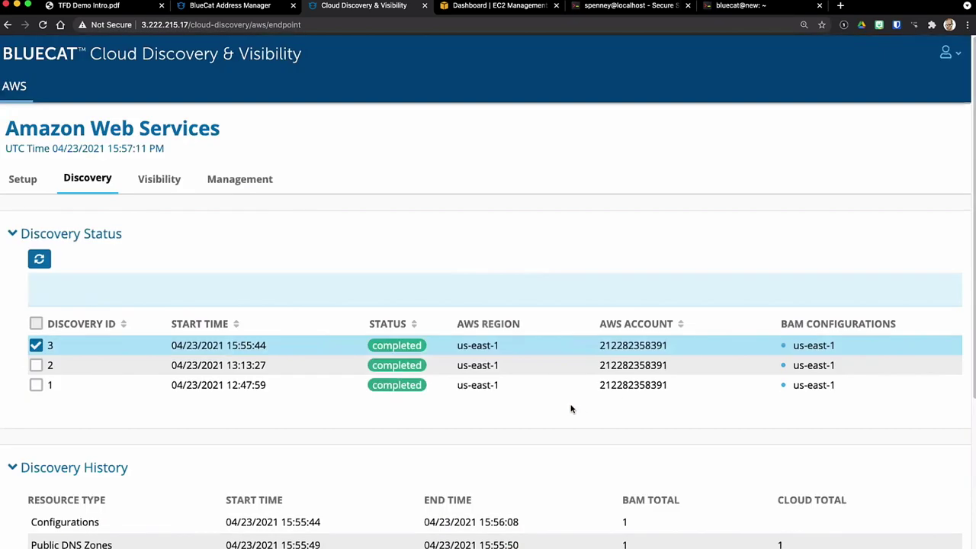
Step: Select visibility run 3 and confirm Visibility Management shows it running in us-east-1
click(164, 185)
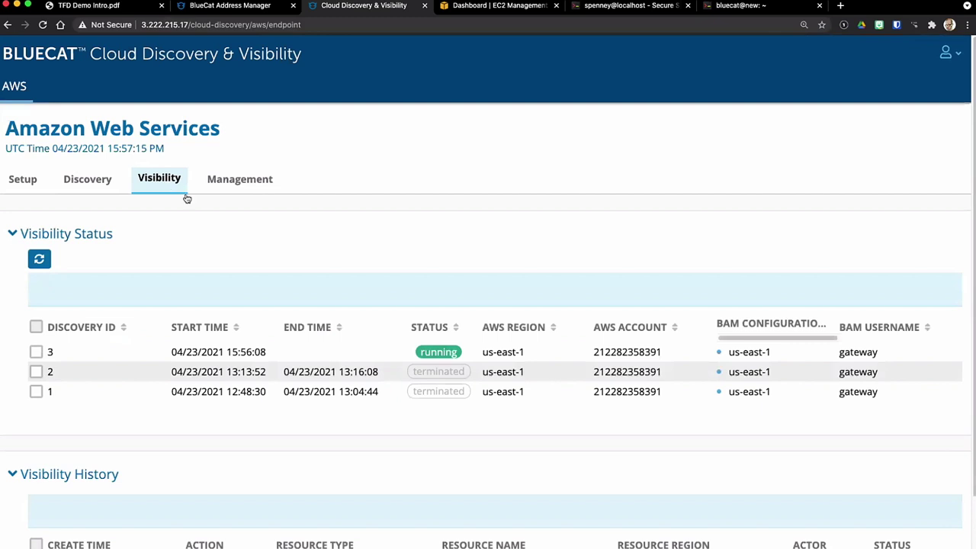
click(36, 352)
scroll(175, 331, down, 2)
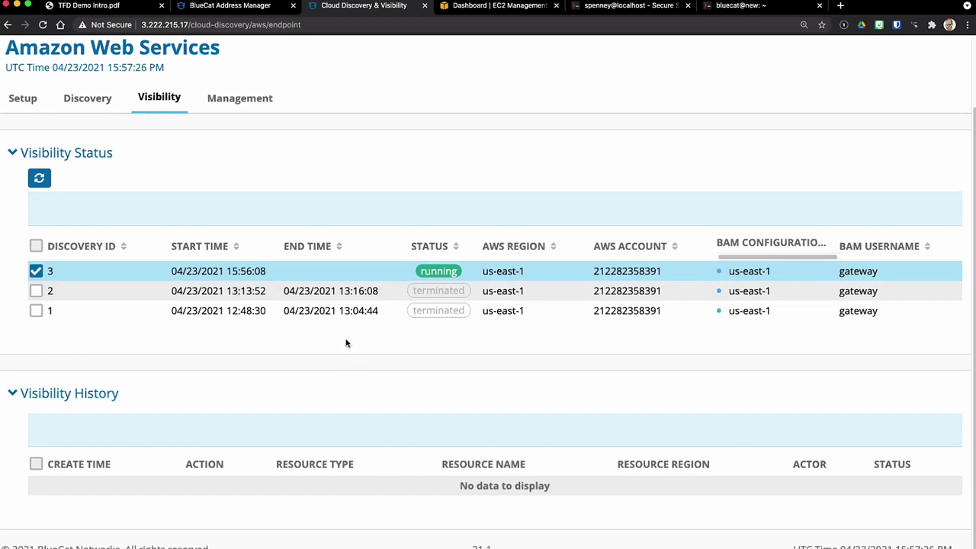
click(213, 100)
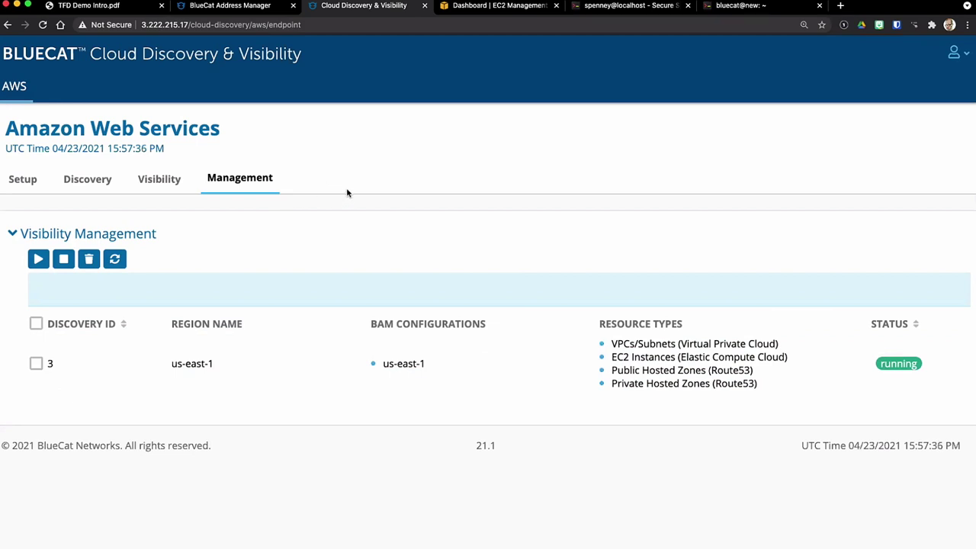
Step: Reload Address Manager, keeping the Amazon Web Services configuration and the us-east-1 view
click(256, 8)
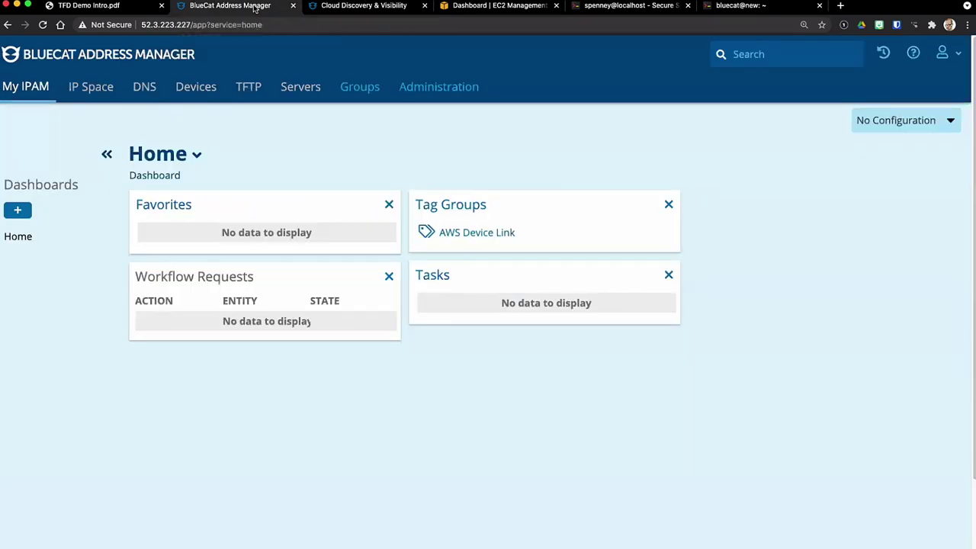
click(44, 25)
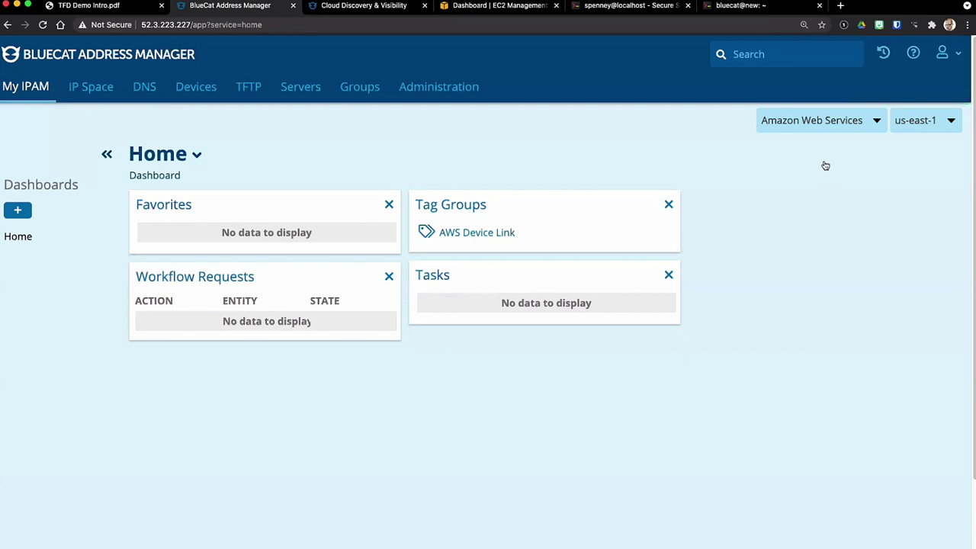
click(847, 123)
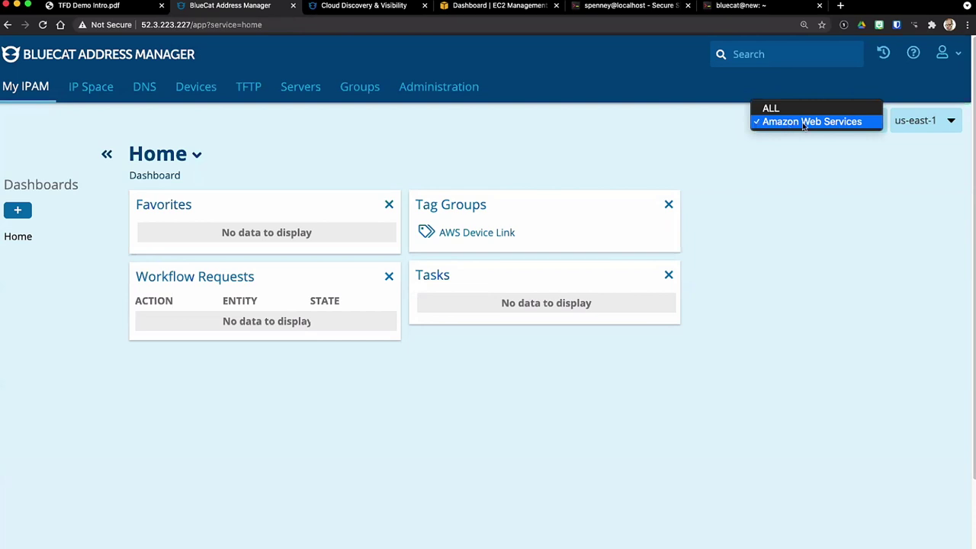
click(792, 124)
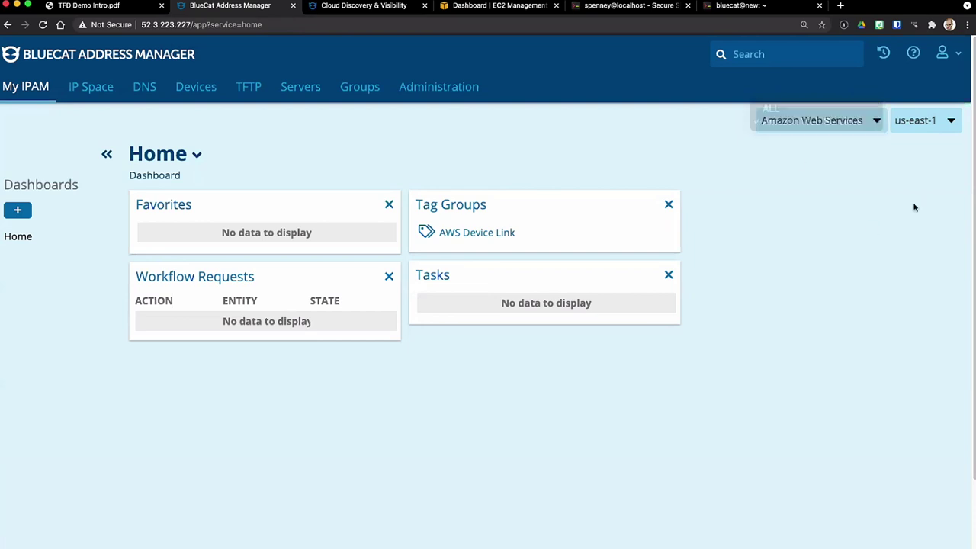
click(927, 124)
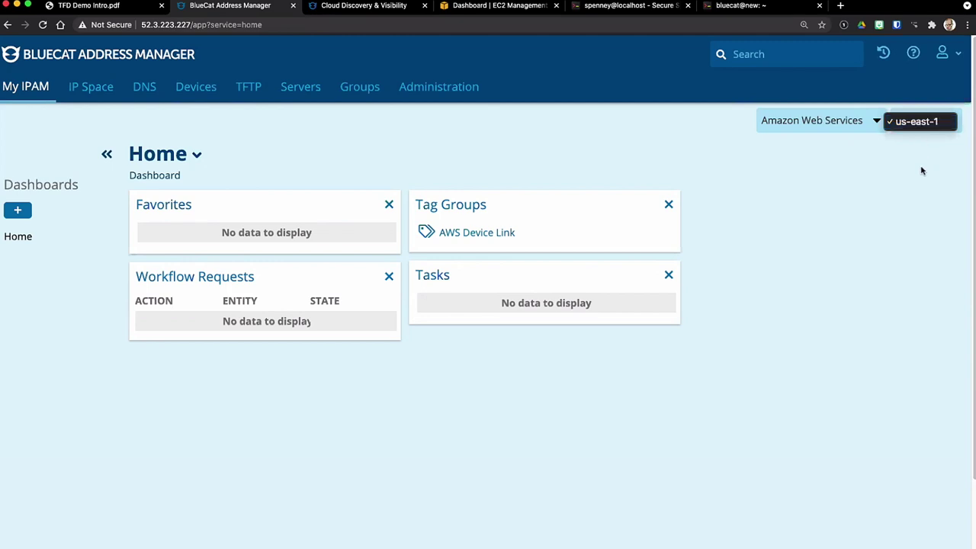
click(898, 213)
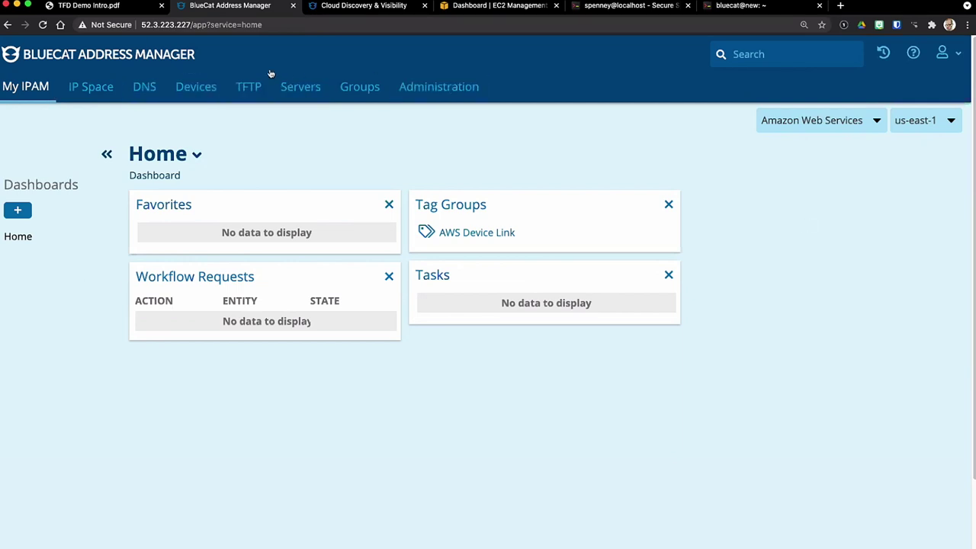
Step: Browse the us-east-1 Devices list of discovered EC2 instances and two ELBv2 load balancers
click(196, 88)
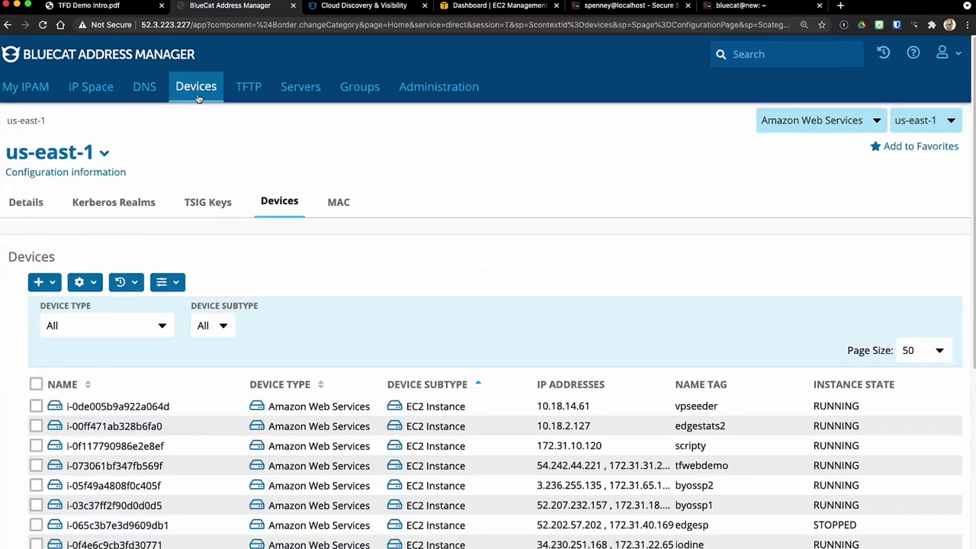
scroll(653, 182, down, 5)
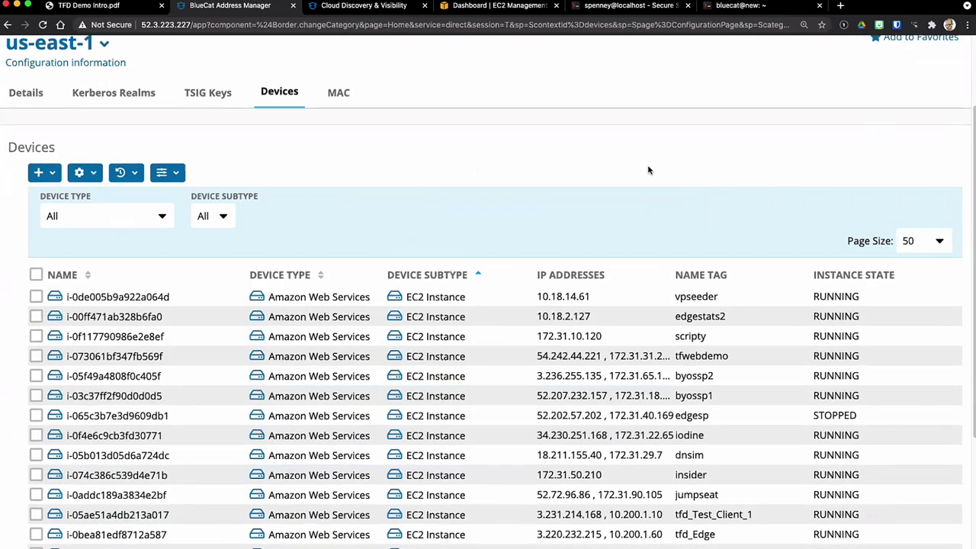
scroll(639, 155, down, 1)
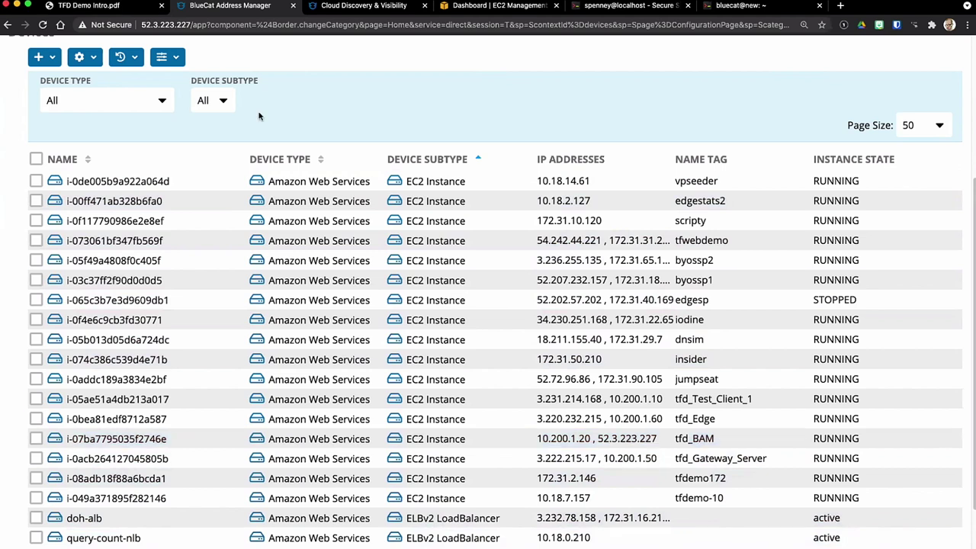
double_click(163, 26)
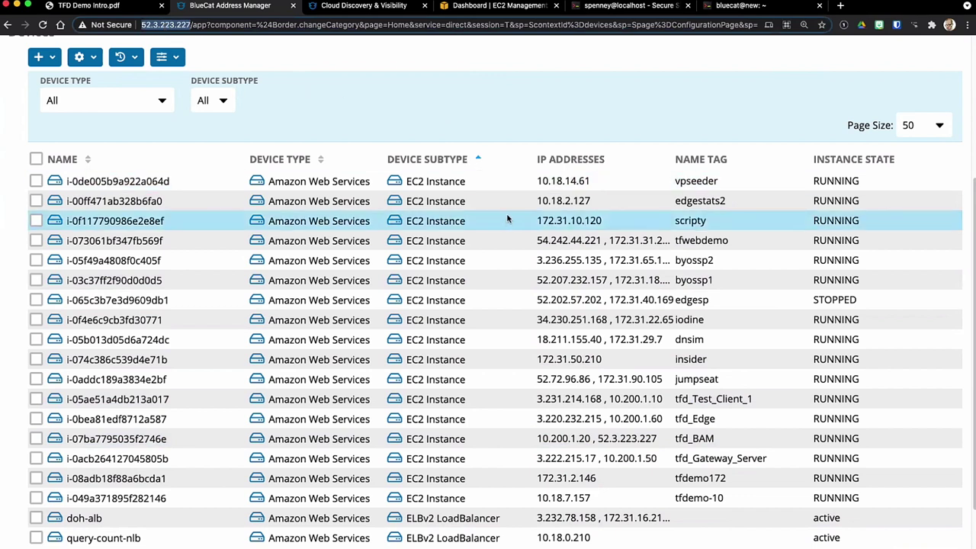
scroll(508, 220, down, 1)
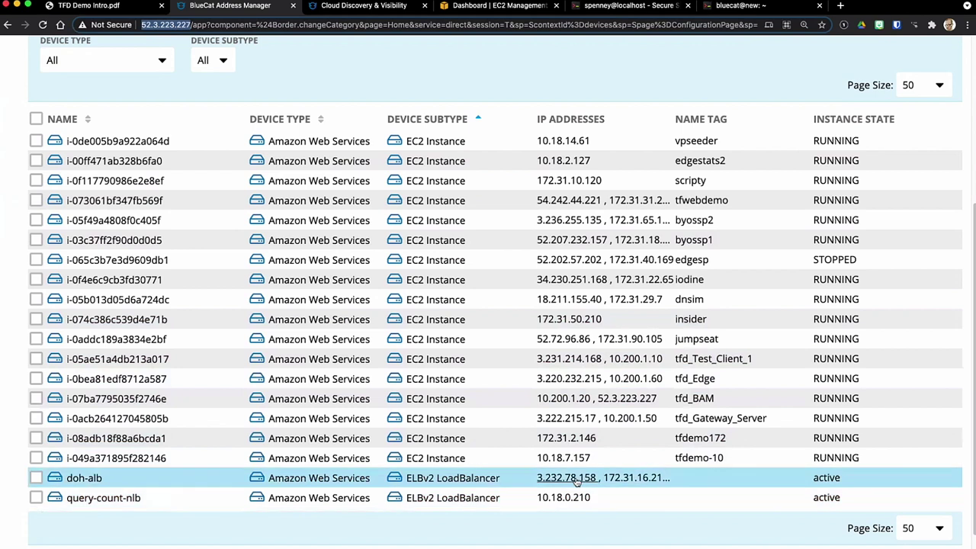
scroll(458, 366, up, 4)
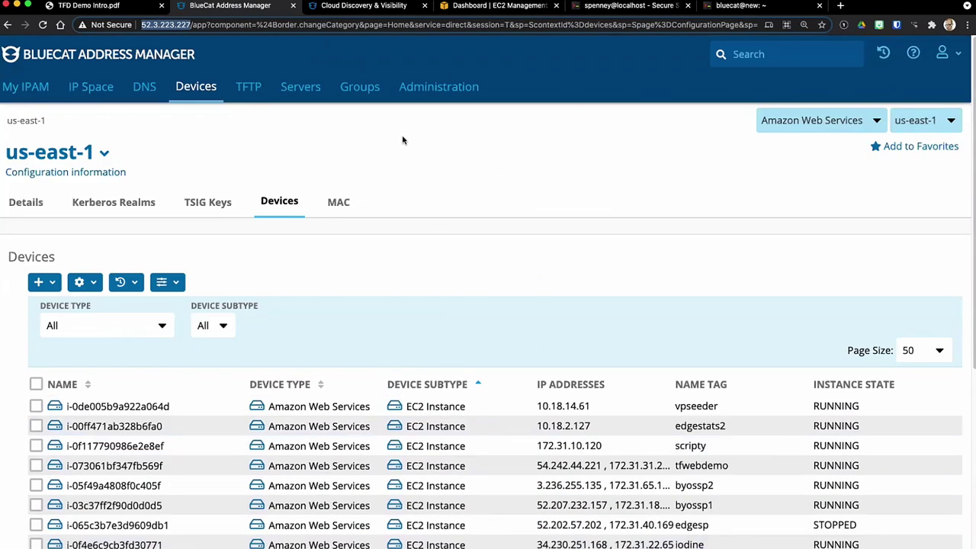
Step: Go to DNS and open the AWS Name Resolution External view
click(142, 89)
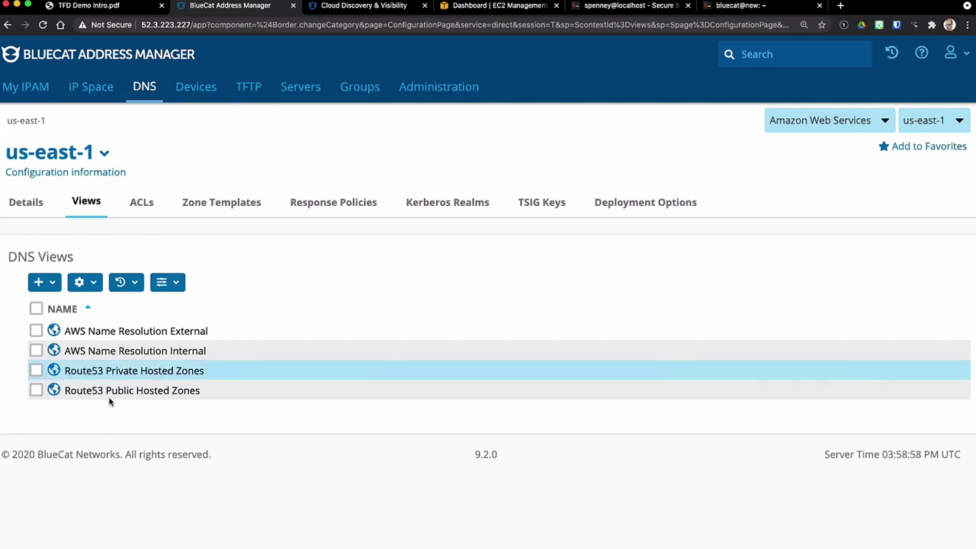
click(134, 333)
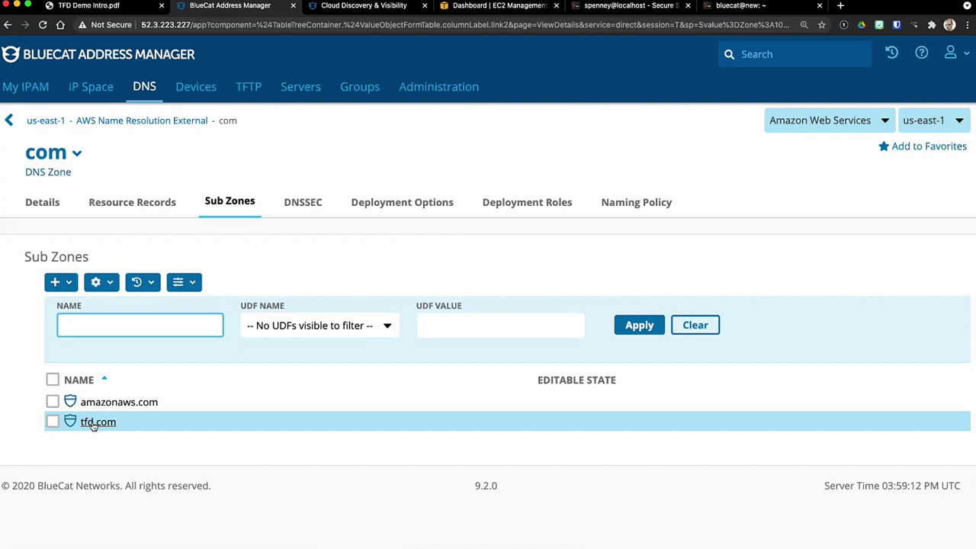
Step: Review host records in us-east-1a.tfd.com and us-east-1c.tfd.com, then check Cloud Discovery & Visibility
click(98, 423)
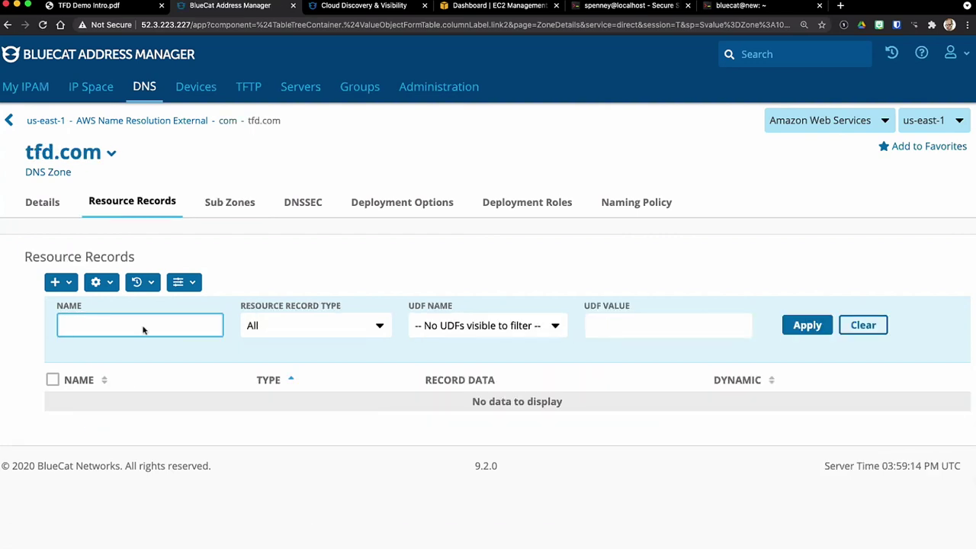
click(225, 206)
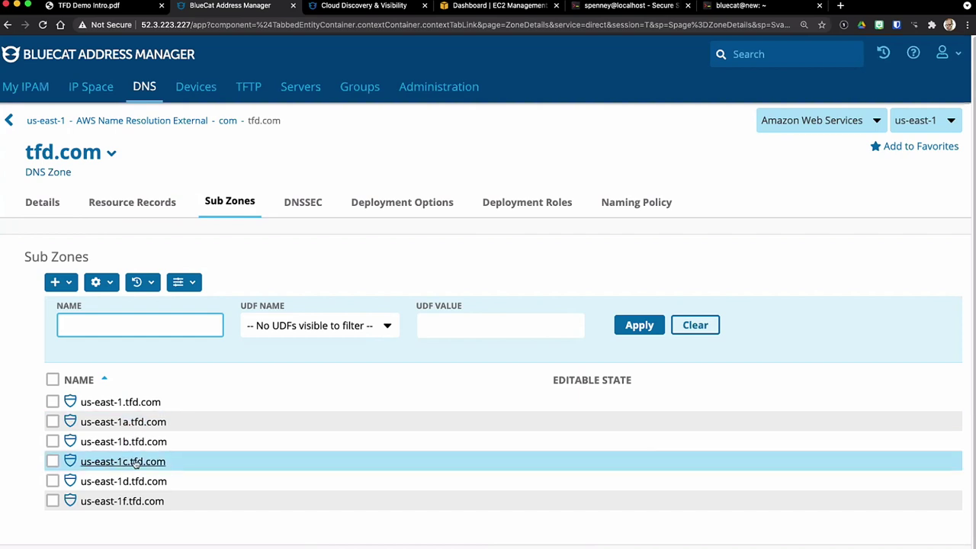
click(134, 420)
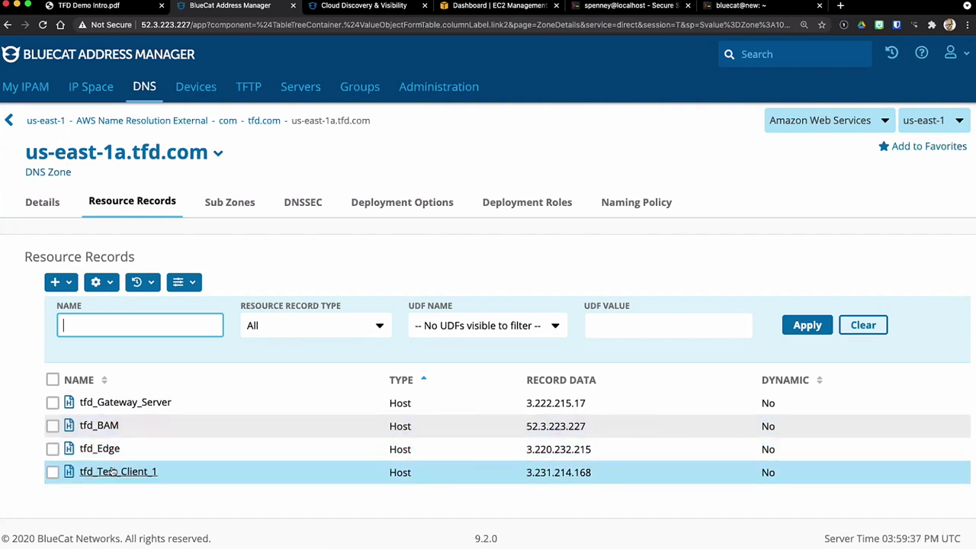
click(260, 123)
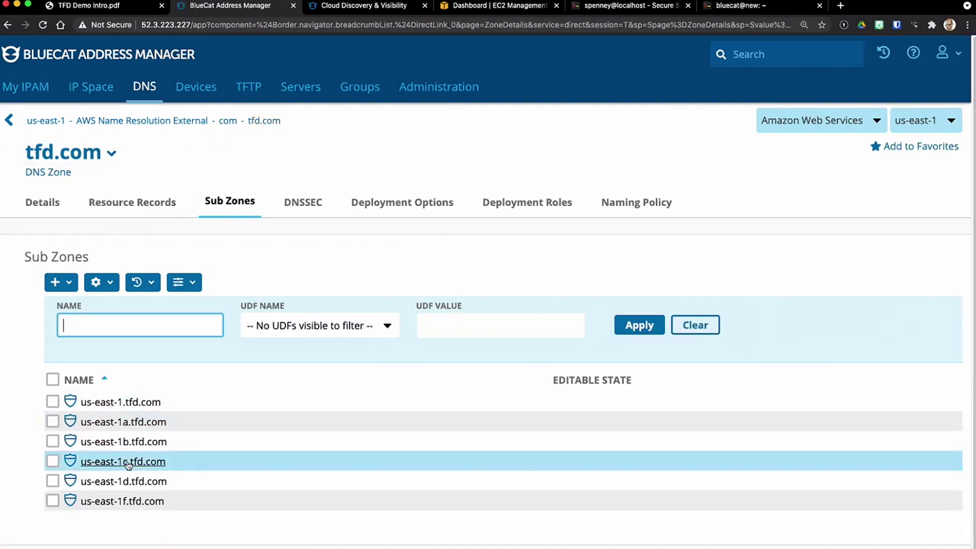
click(128, 463)
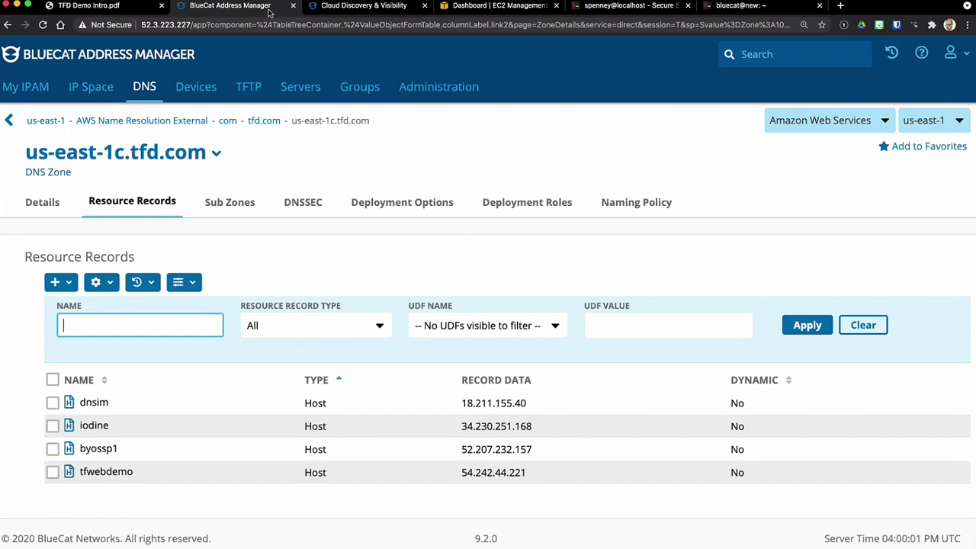
click(370, 7)
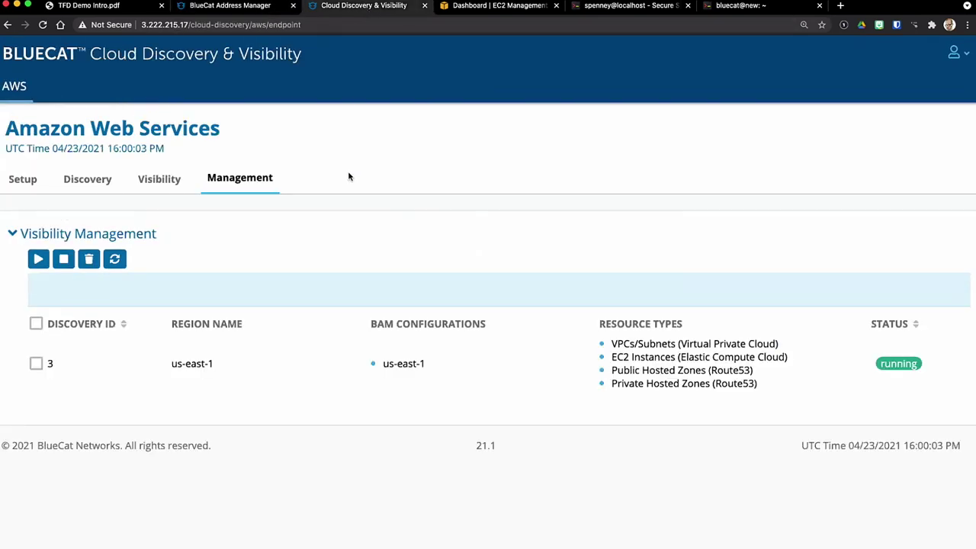
Step: Inspect the tfd_Test_Client_1 host record in us-east-1a.tfd.com, address 3.231.214.168
click(233, 6)
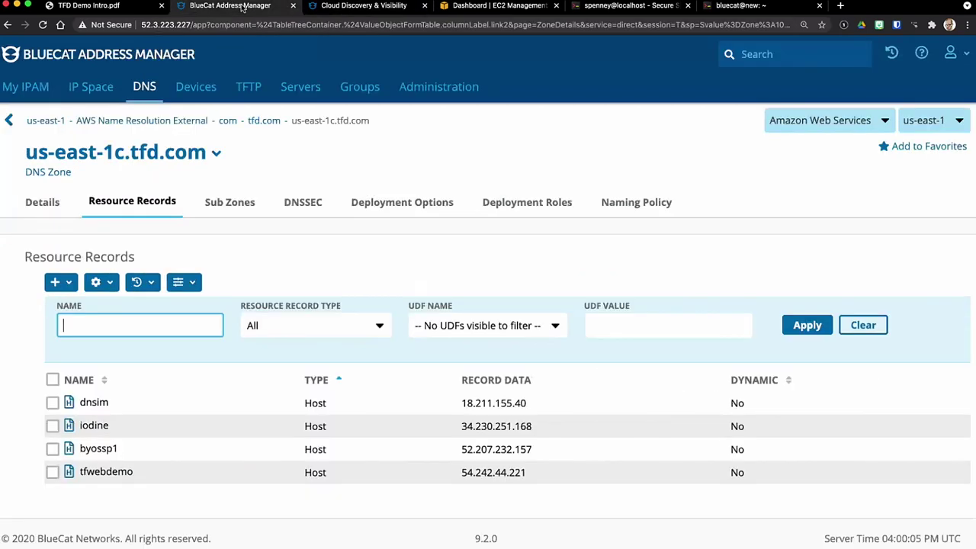
click(261, 121)
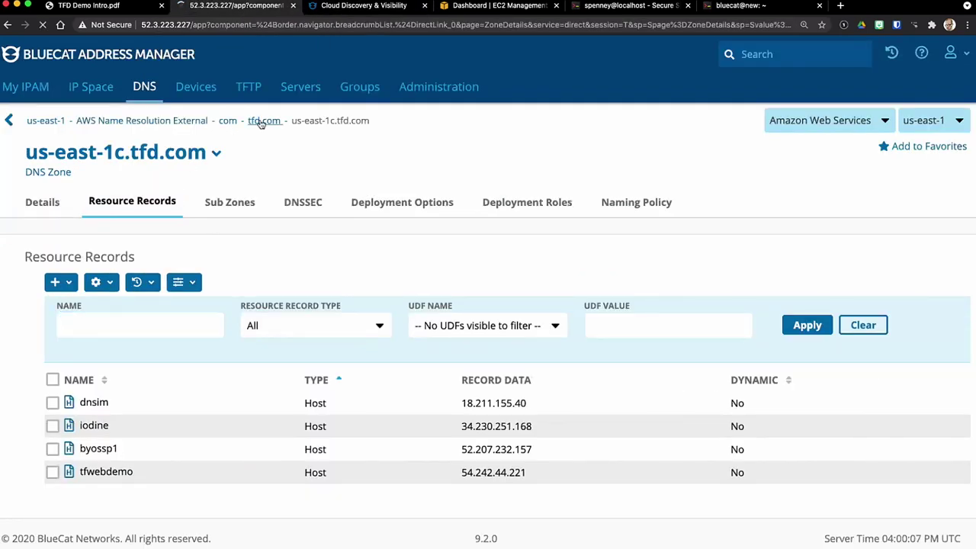
click(159, 424)
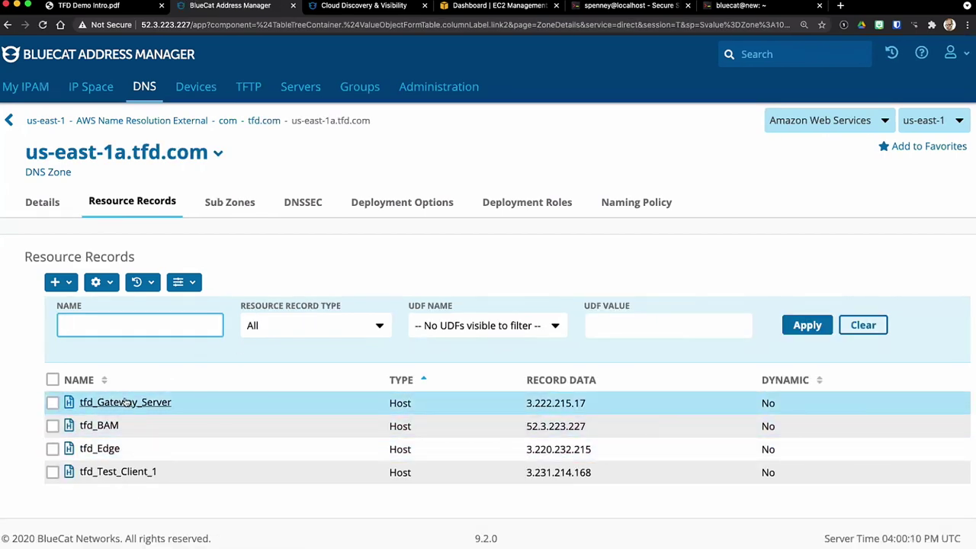
click(107, 474)
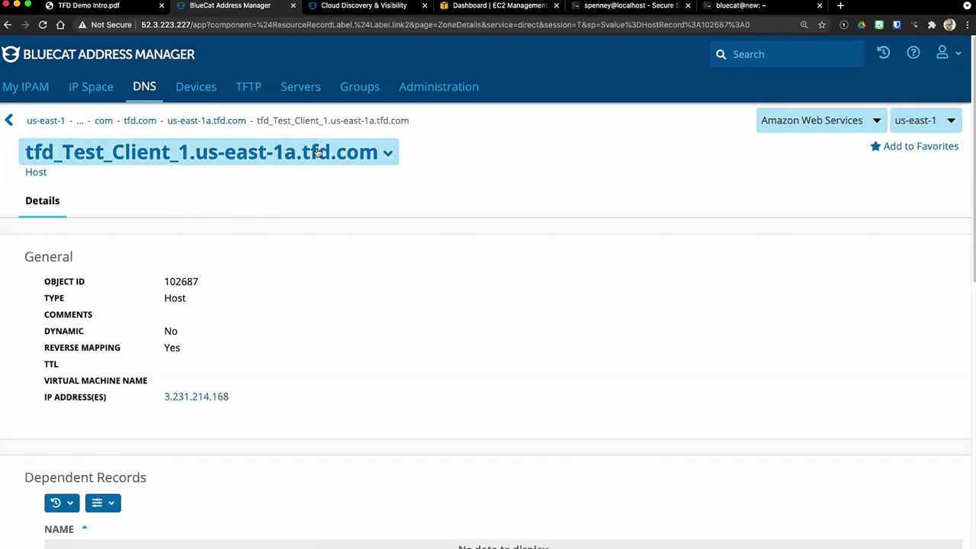
drag(410, 120, 258, 117)
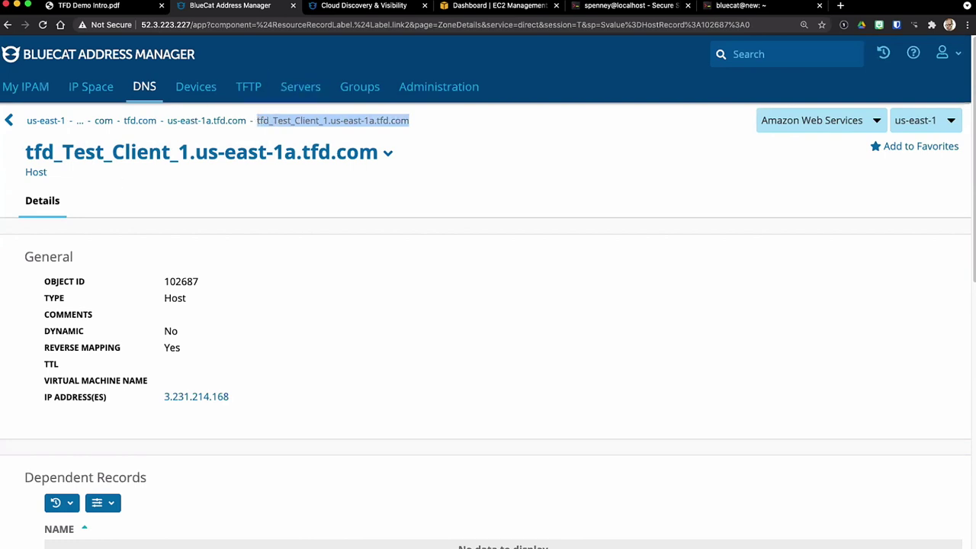
click(429, 362)
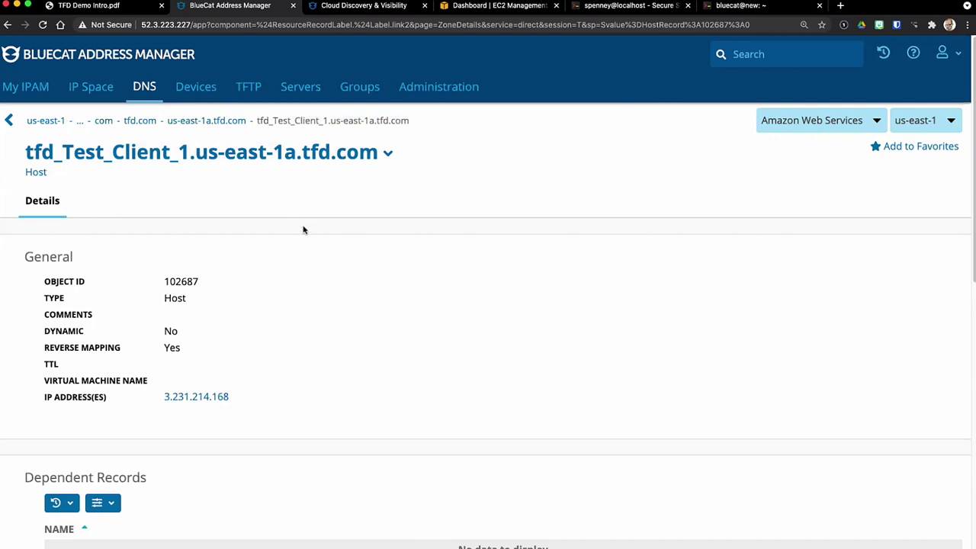
click(203, 120)
click(458, 8)
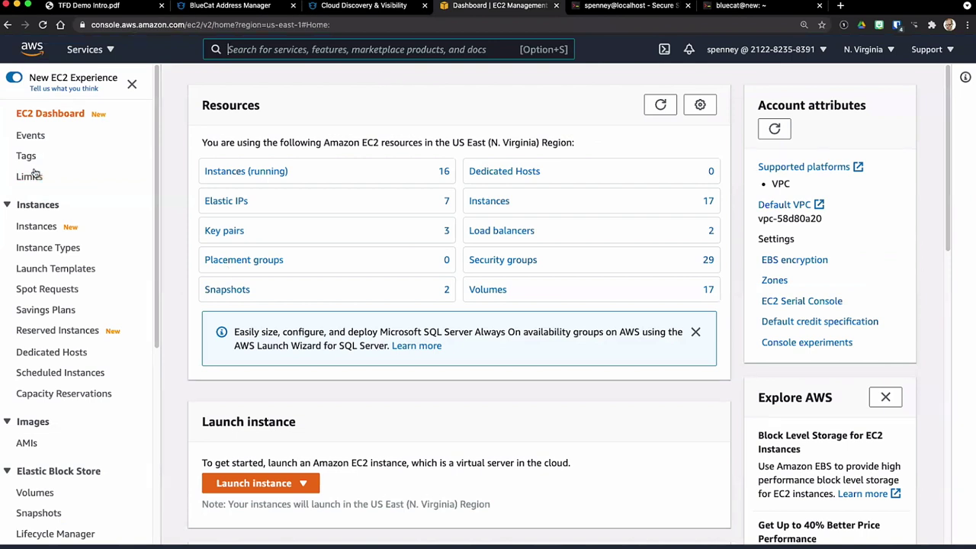
Step: Stop the tfd_Test_Client_1 EC2 instance and view the stop event in Cloud Discovery
click(236, 173)
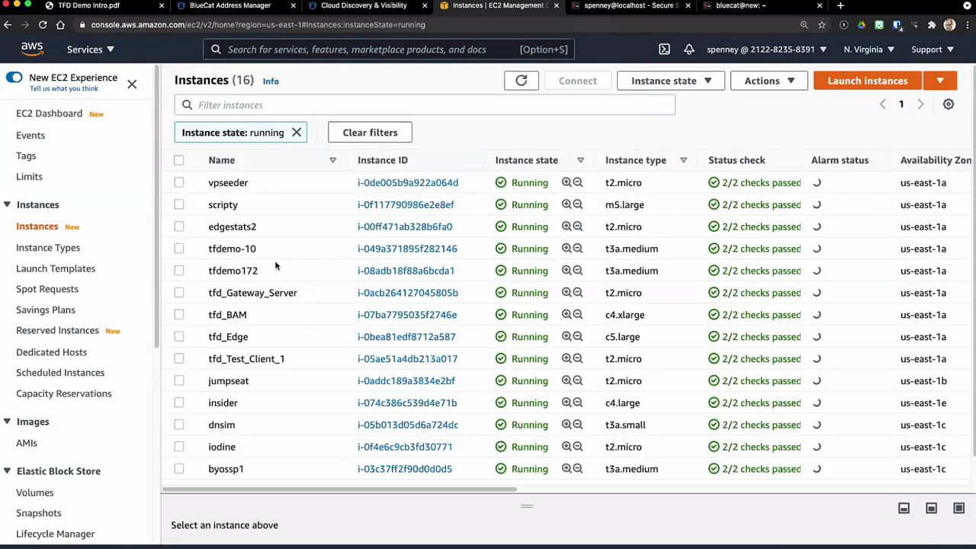
click(180, 359)
click(668, 81)
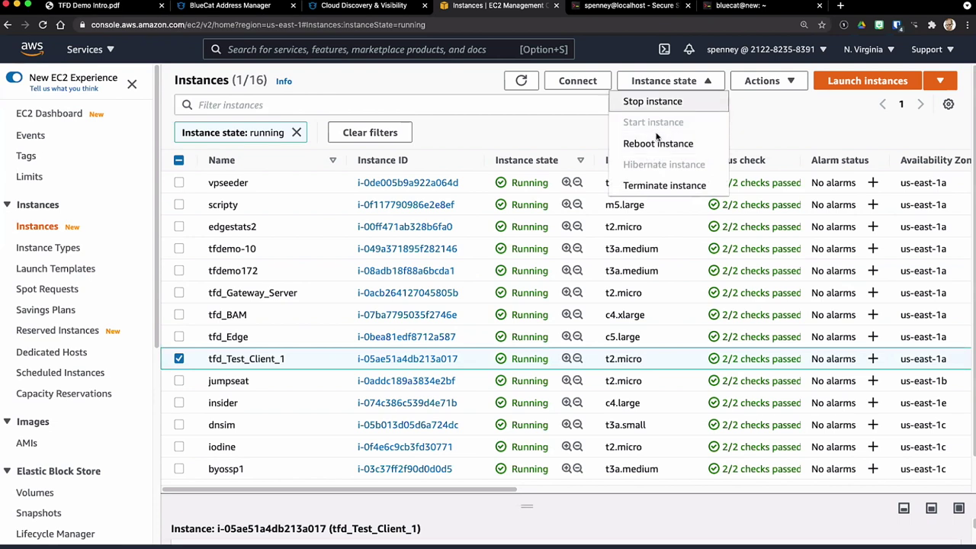
click(653, 102)
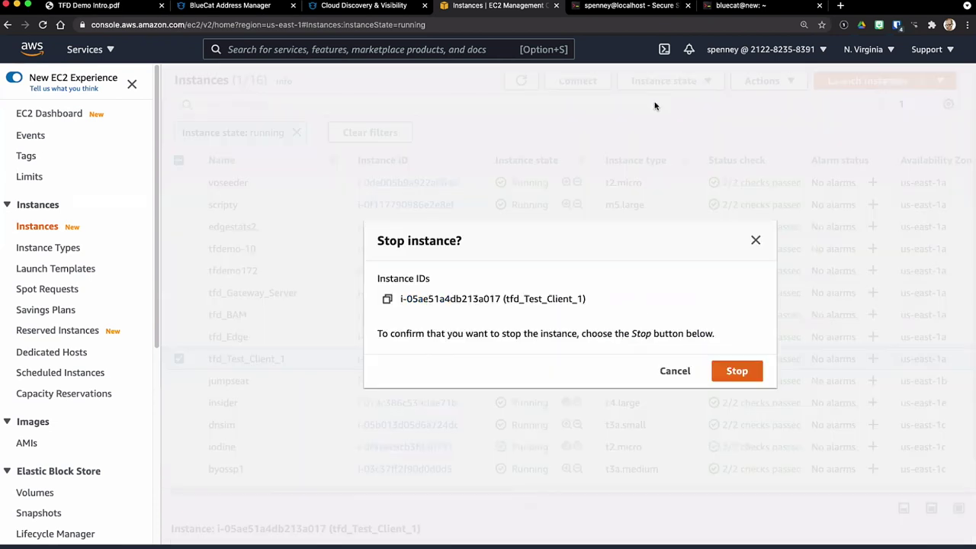
click(739, 371)
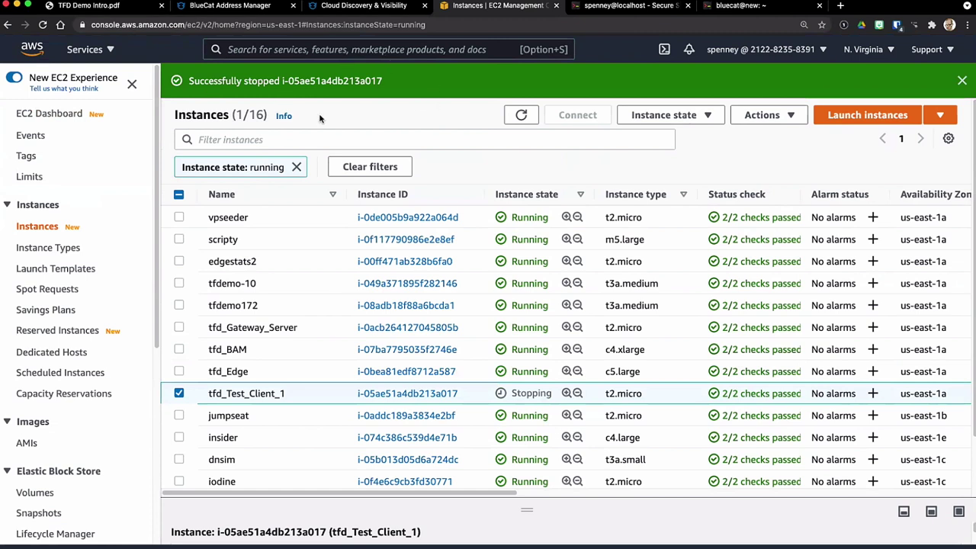
click(365, 6)
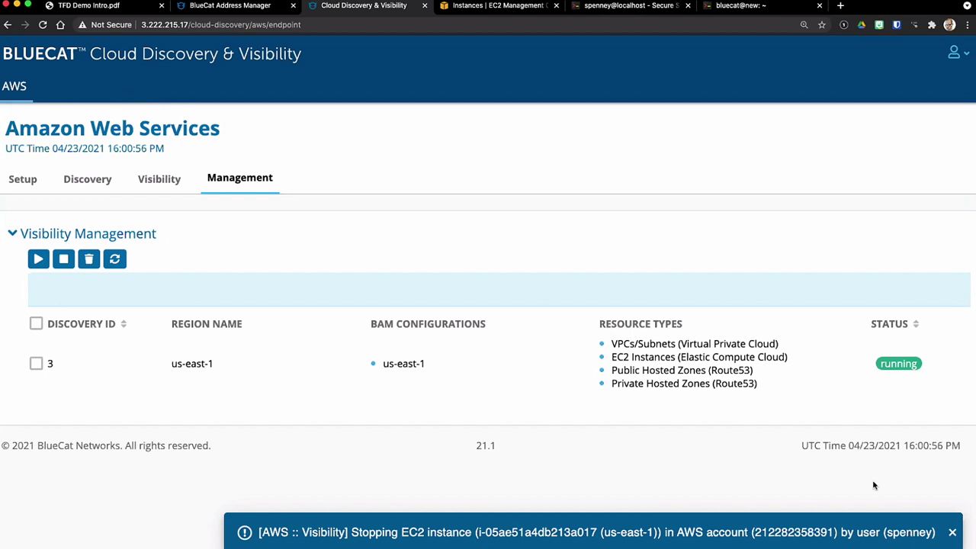
Step: Check that tfd_Test_Client_1 shows Instance State STOPPED in the us-east-1 Devices list
click(255, 9)
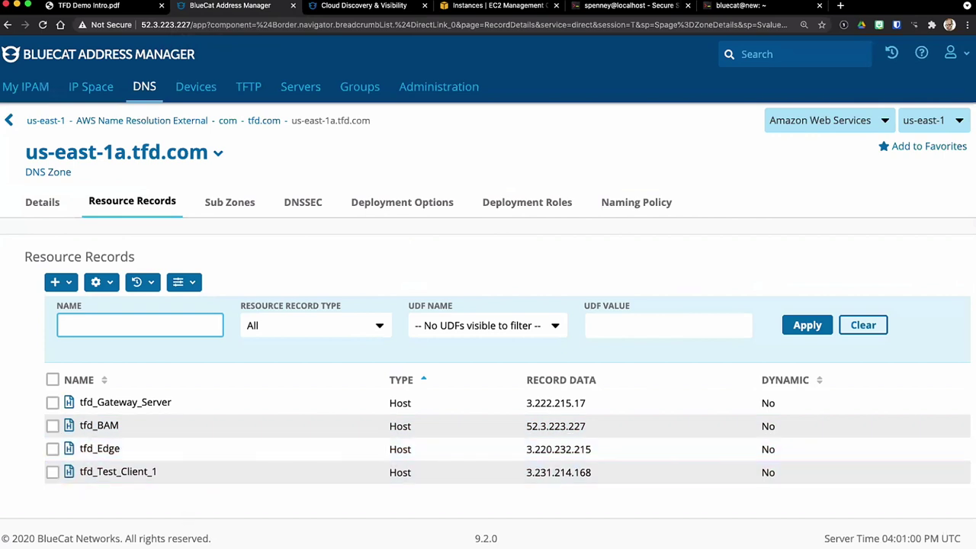
click(219, 93)
scroll(468, 317, down, 5)
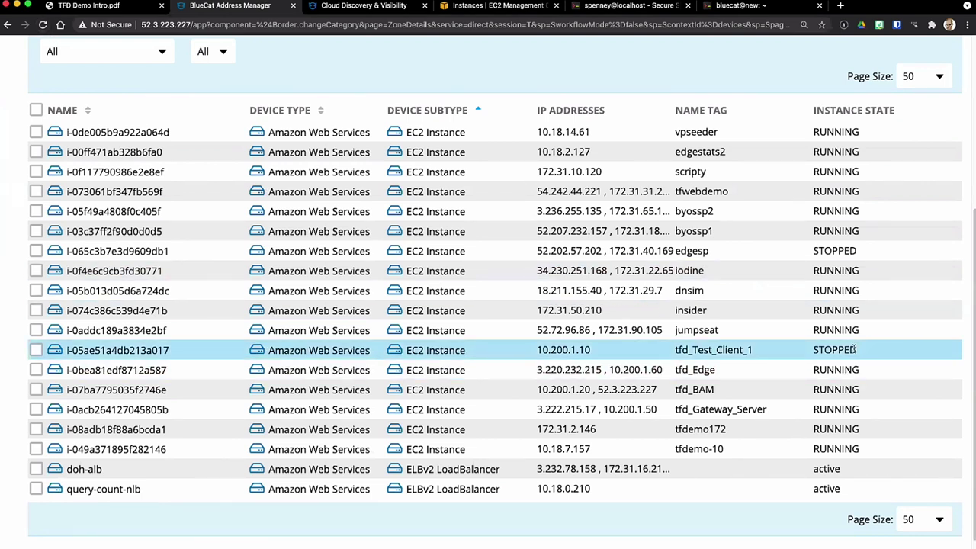
drag(857, 351, 815, 347)
scroll(322, 148, up, 5)
Step: Watch the test client's start notification, then view us-east-1a.tfd.com records without tfd_Test_Client_1
click(140, 89)
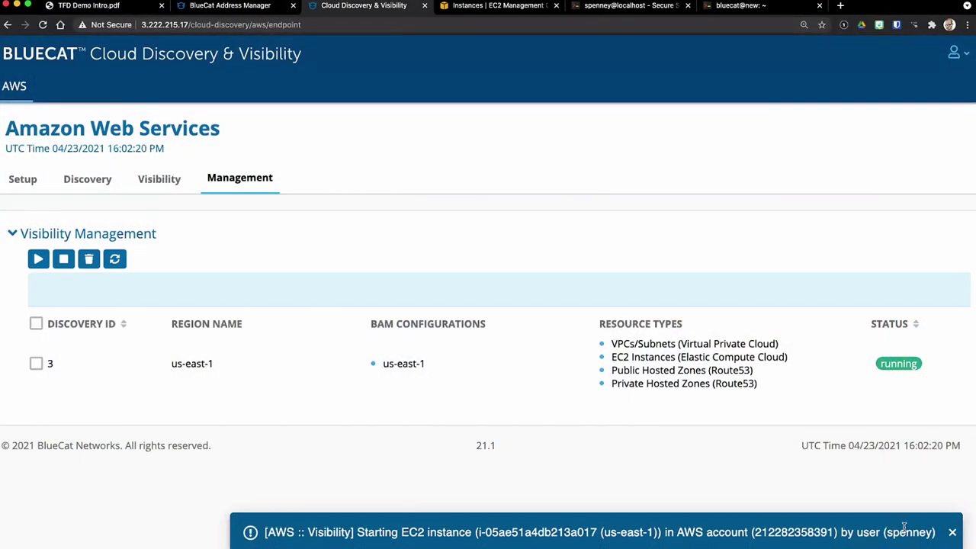
click(237, 8)
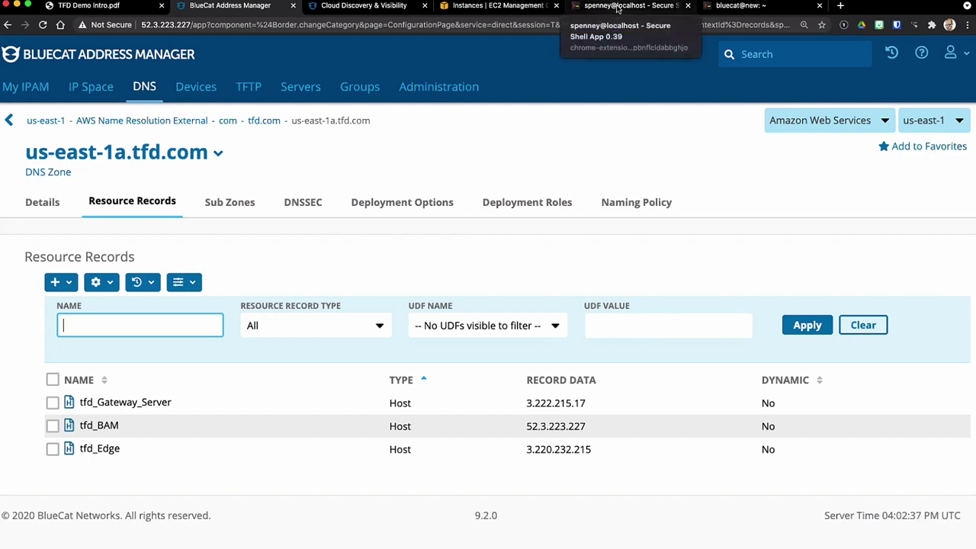
Step: Note the BDDS private and public IP outputs, then run 'tf apply' in the Terraform session
click(618, 9)
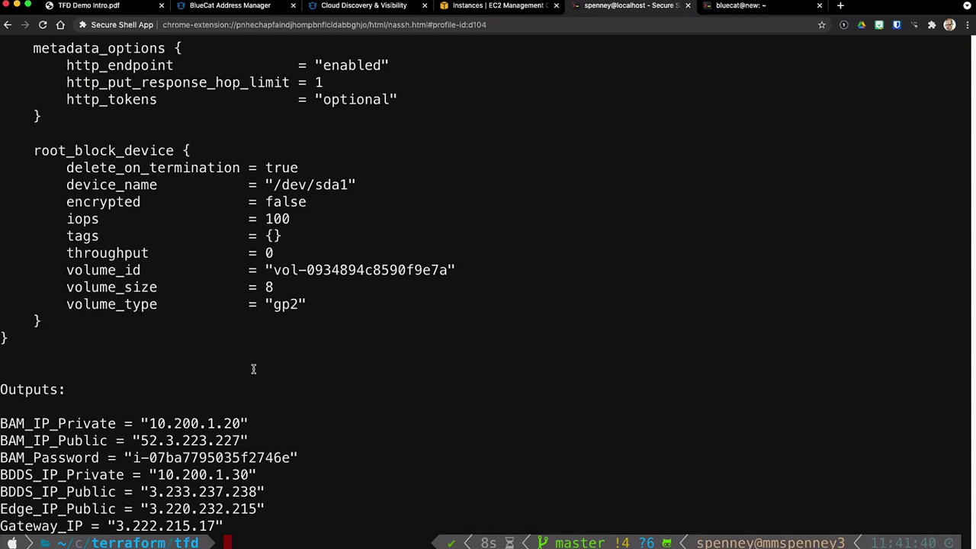
drag(1, 473, 291, 489)
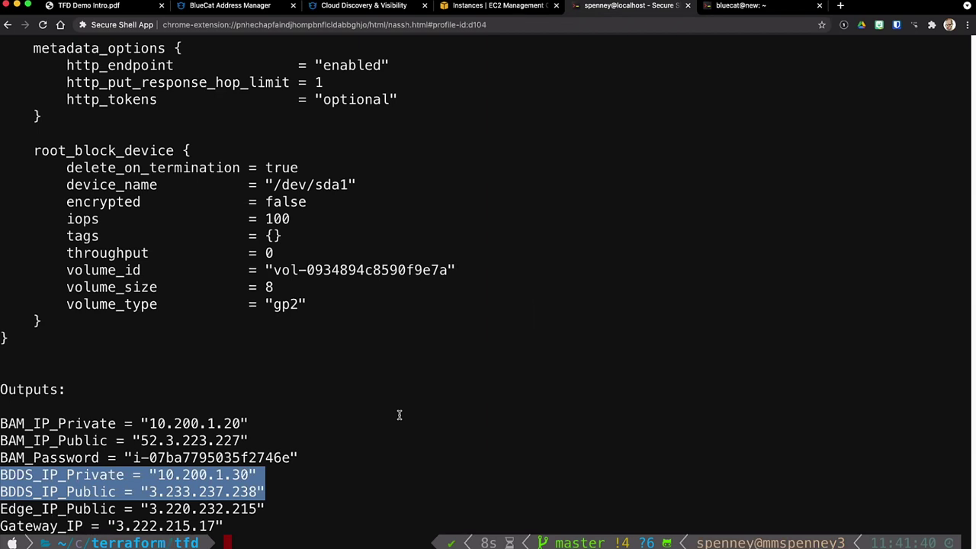
text(tf fapp)
key(BackSpace)
key(BackSpace)
key(BackSpace)
key(BackSpace)
text(apply)
key(Return)
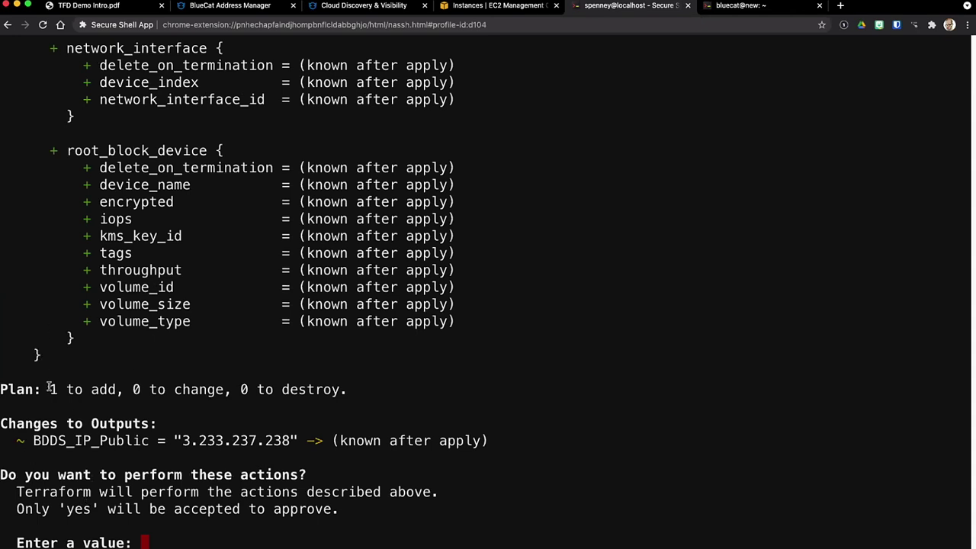
Step: Approve the Terraform plan with 'yes', creating the BDDS instance with public IP 3.228.217.30
drag(32, 440, 482, 441)
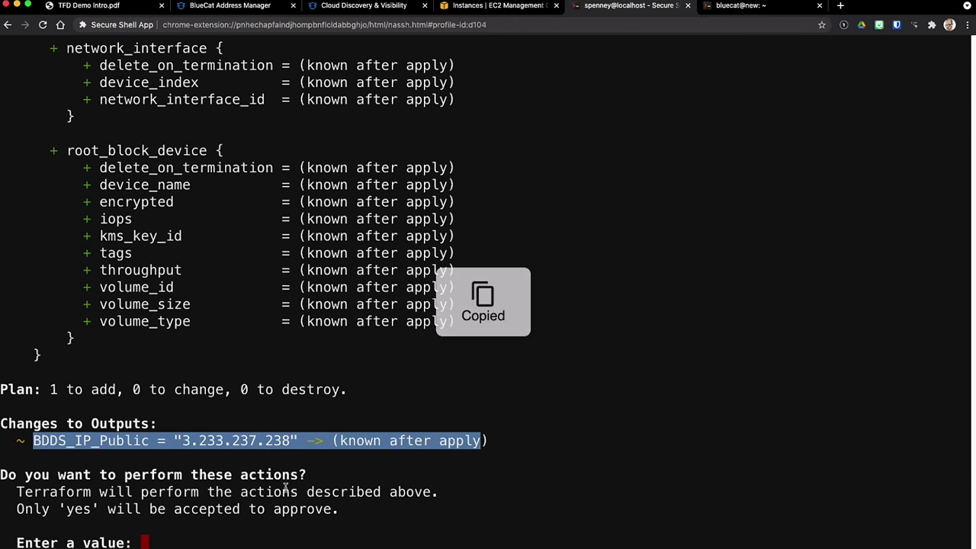
click(301, 360)
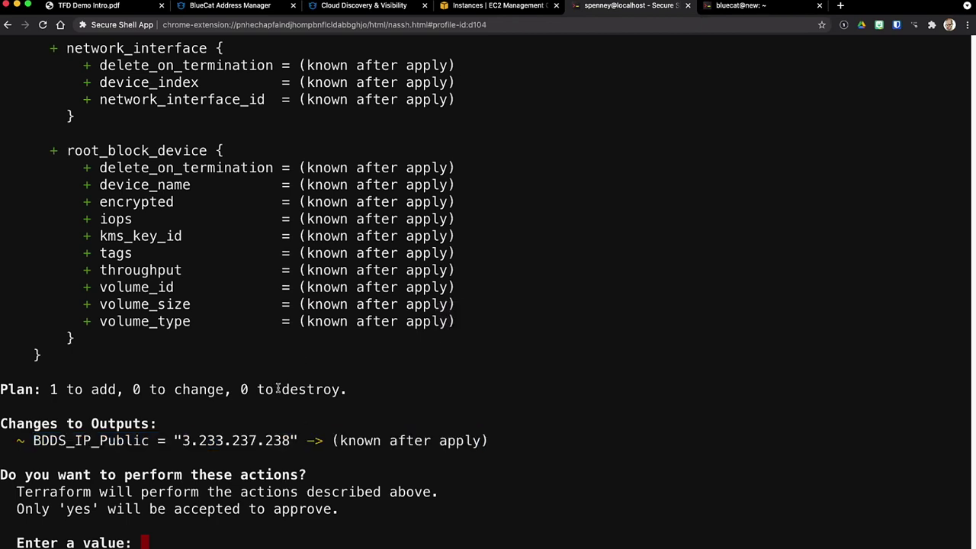
text(yes)
key(Return)
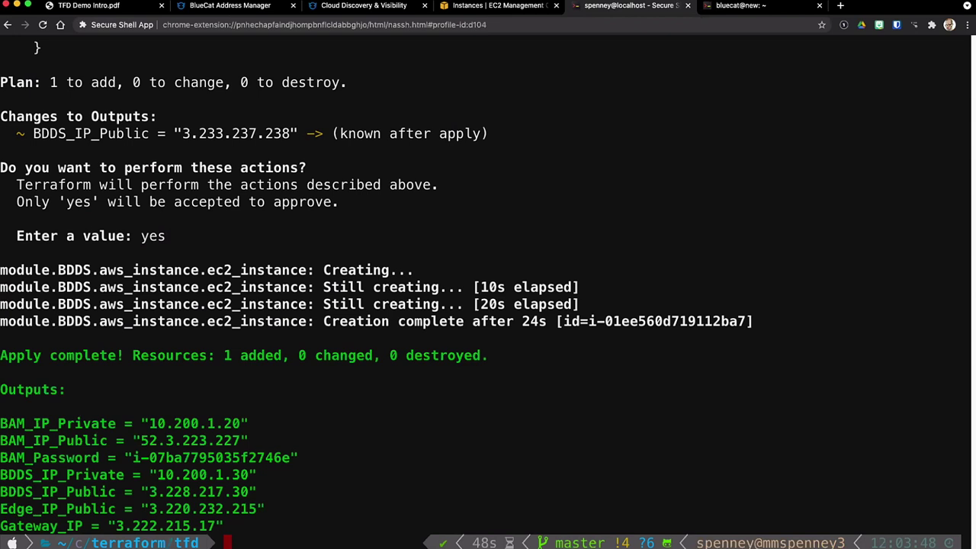
Step: Reload Address Manager to show tfd_Test_Client_1 and tfd_BDDS, then open the us-east-1 Servers list
click(237, 7)
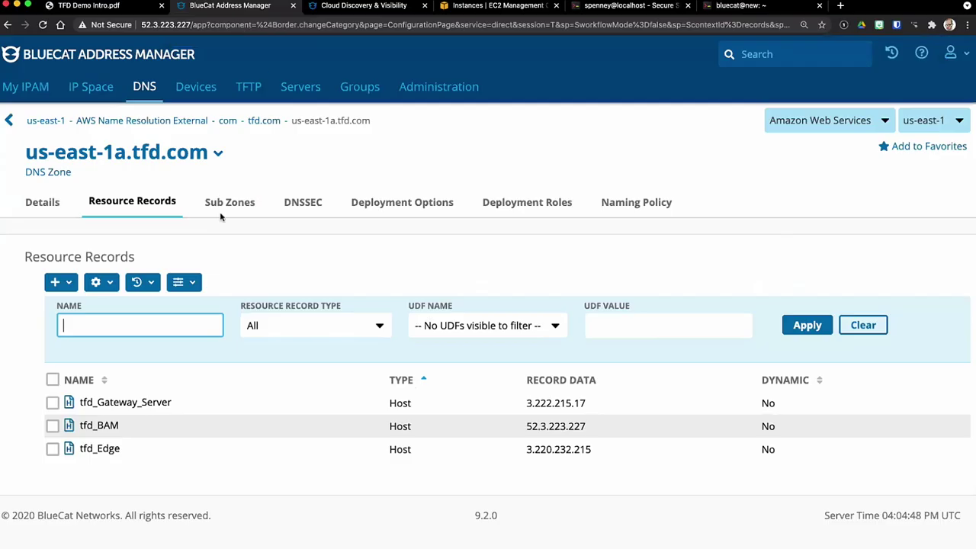
click(44, 25)
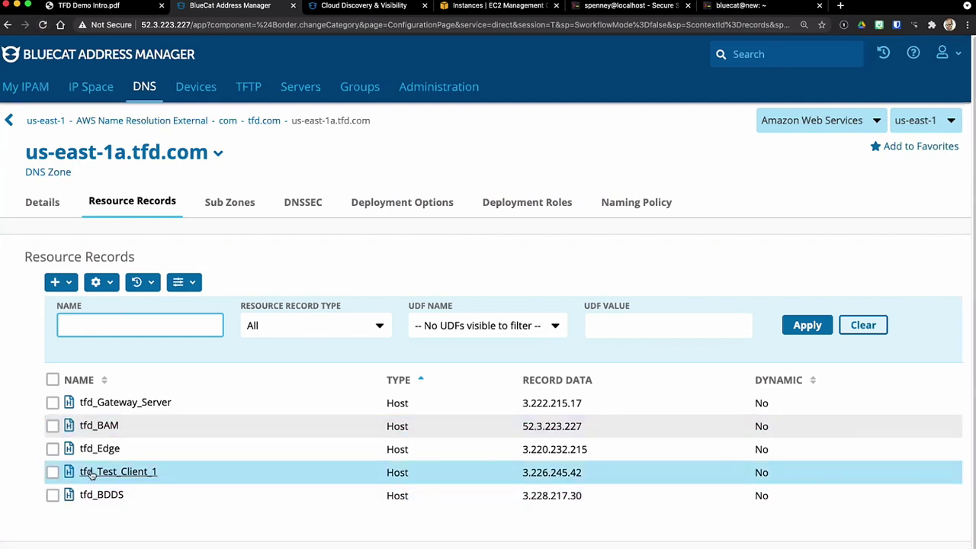
click(302, 88)
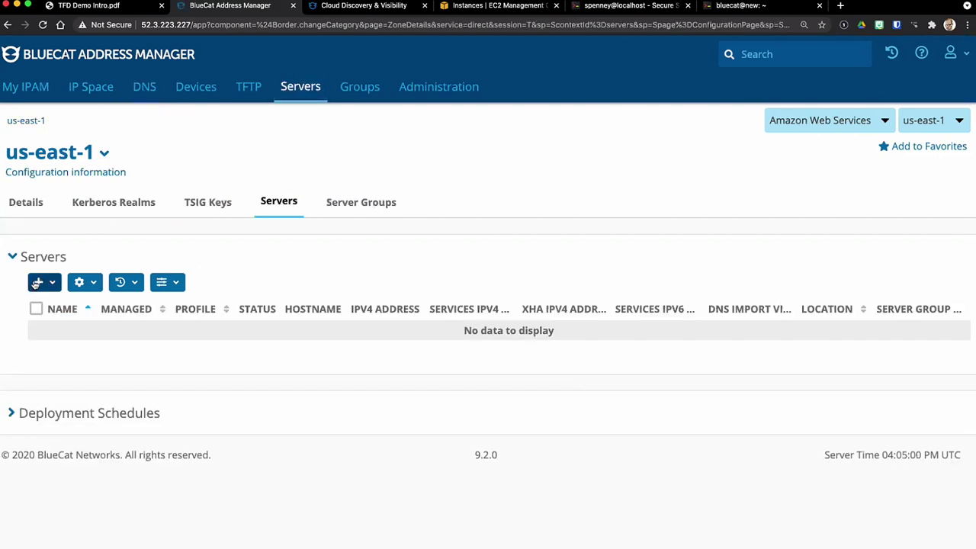
Step: Start a new server entry named bdds with interface 10.200.1.30, hostname bdds and the server password
click(36, 284)
click(57, 309)
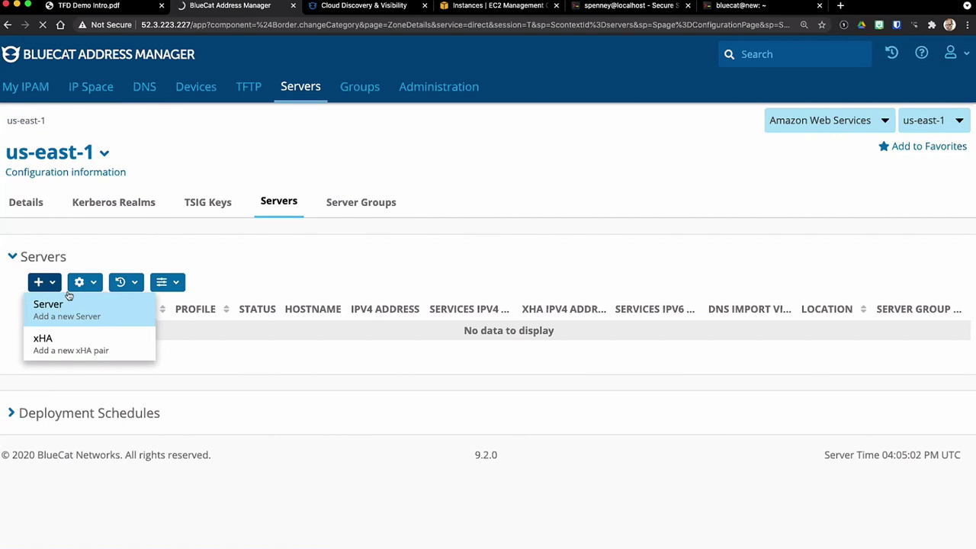
click(86, 322)
text(bdds)
key(Tab)
key(super+v)
key(Tab)
text(bdds)
key(Tab)
key(Tab)
key(Tab)
text(bluecat)
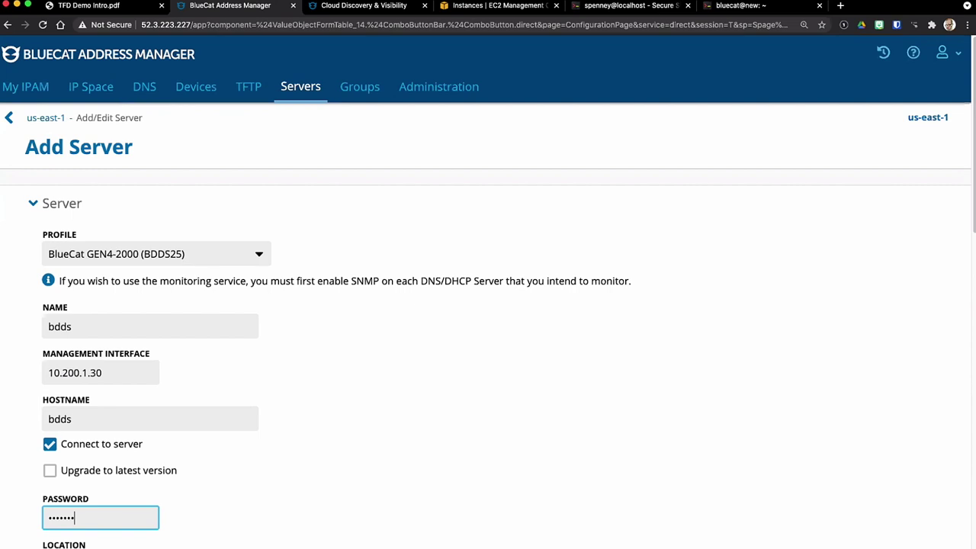
click(375, 408)
Step: Detect the server settings for bdds and add it to the us-east-1 configuration
scroll(381, 389, down, 3)
scroll(384, 384, down, 3)
click(96, 259)
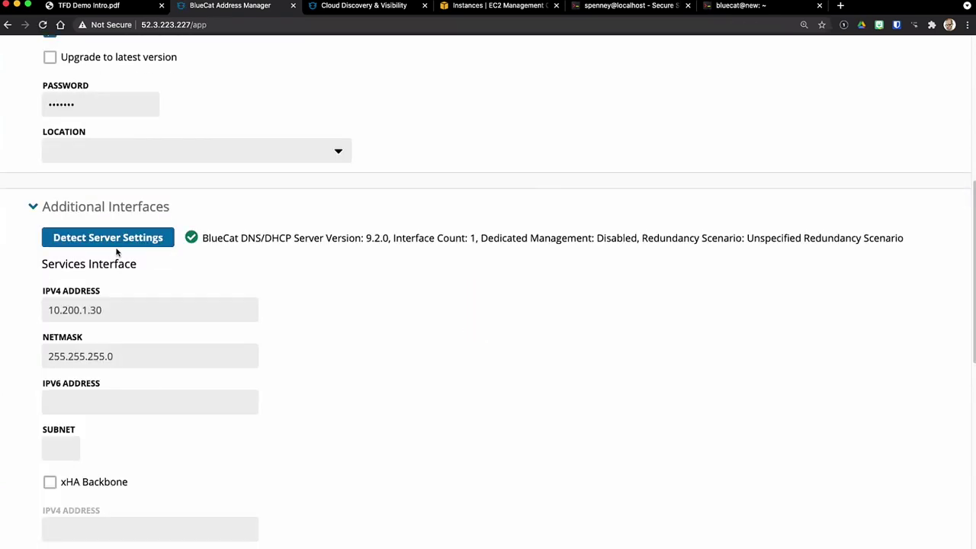
scroll(196, 313, down, 5)
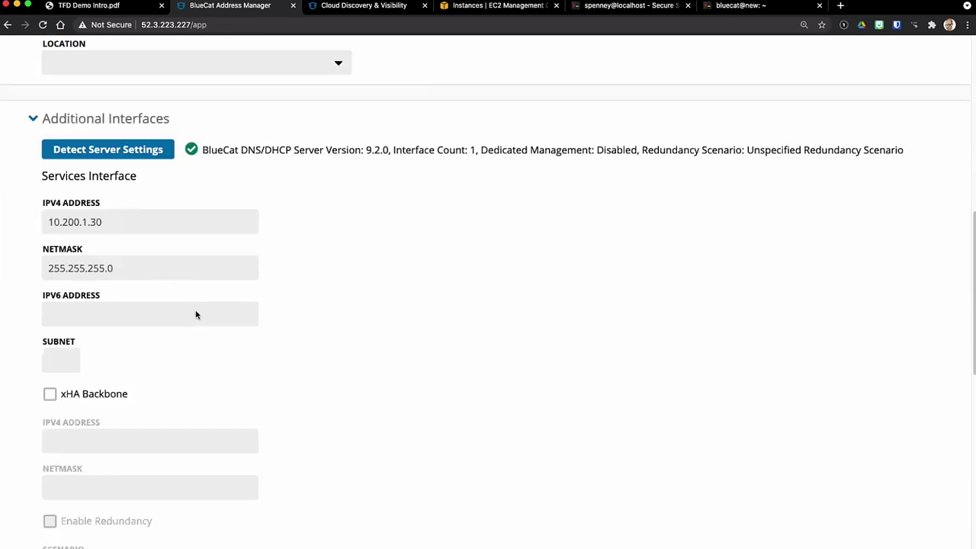
scroll(209, 278, down, 4)
click(59, 526)
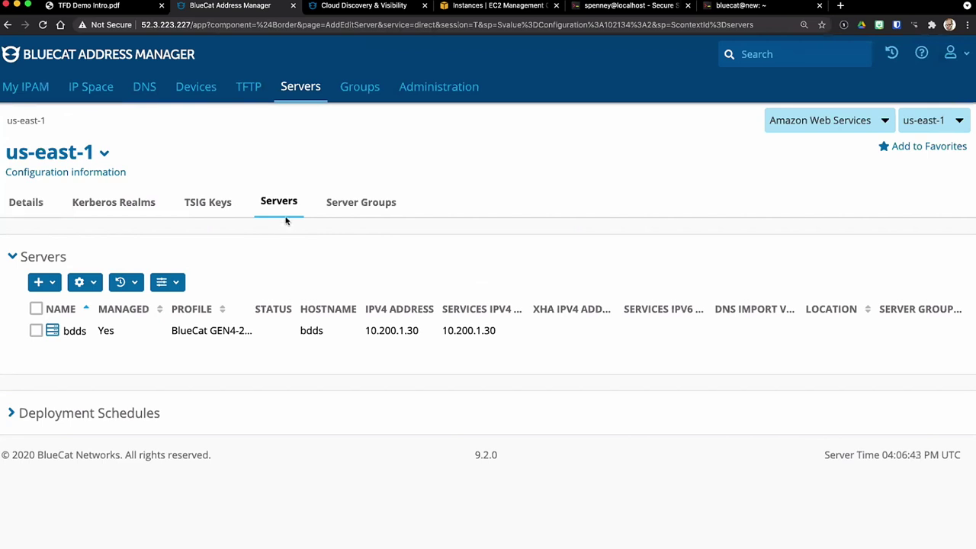
Step: Give bdds the Master DNS role on us-east-1a.tfd.com, then select bdds in the Servers list
click(141, 98)
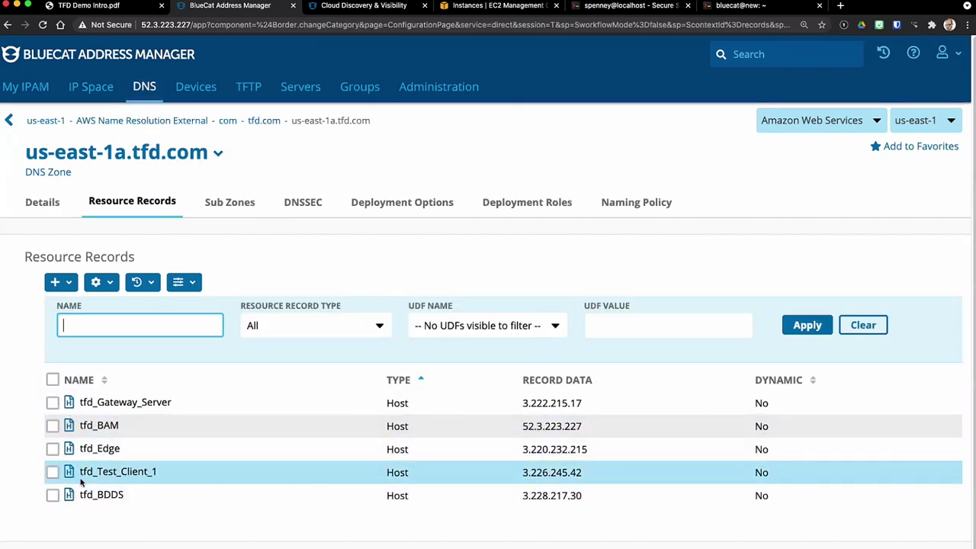
click(503, 200)
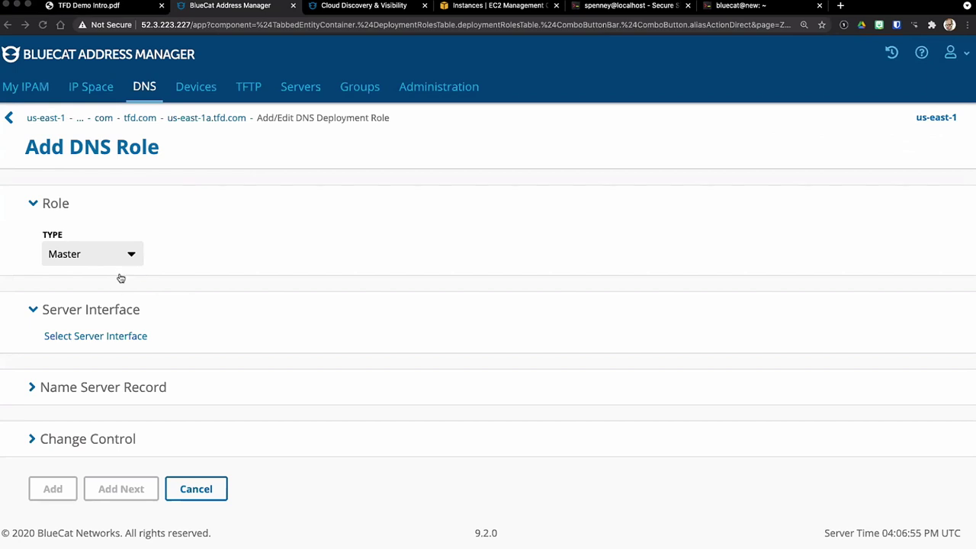
click(146, 330)
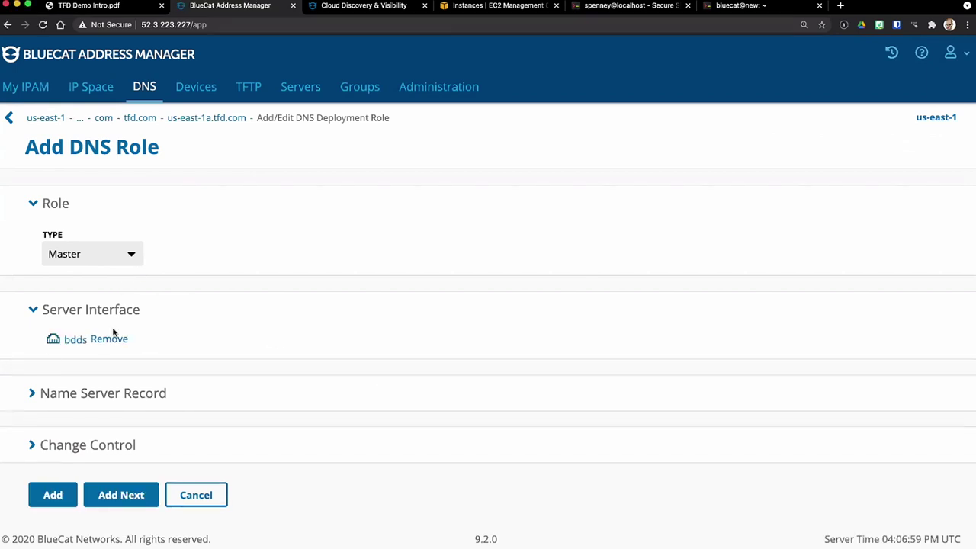
click(61, 499)
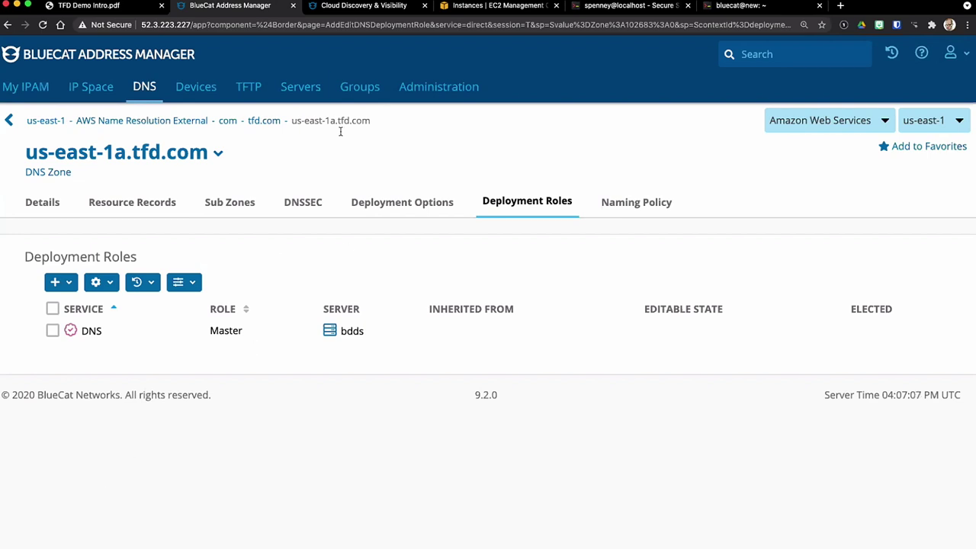
click(302, 88)
click(36, 331)
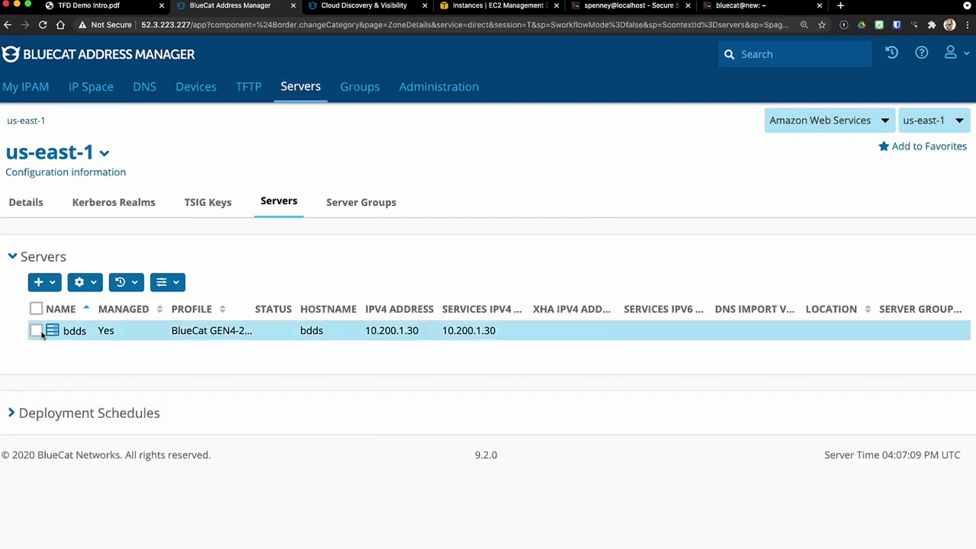
Step: Deploy bdds with Force DNS Full Deployment enabled and confirm the deployment
click(86, 283)
click(66, 228)
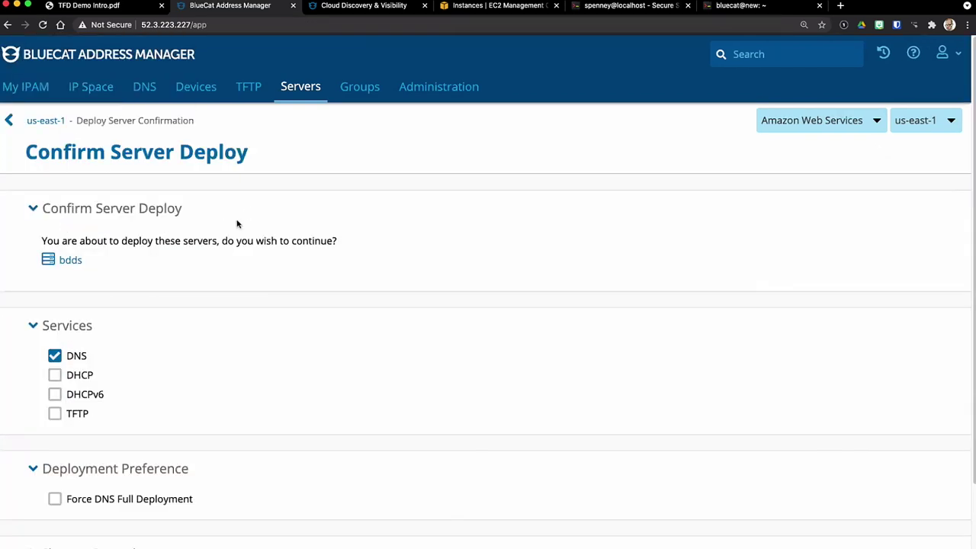
scroll(215, 336, down, 2)
scroll(215, 336, down, 2)
click(54, 400)
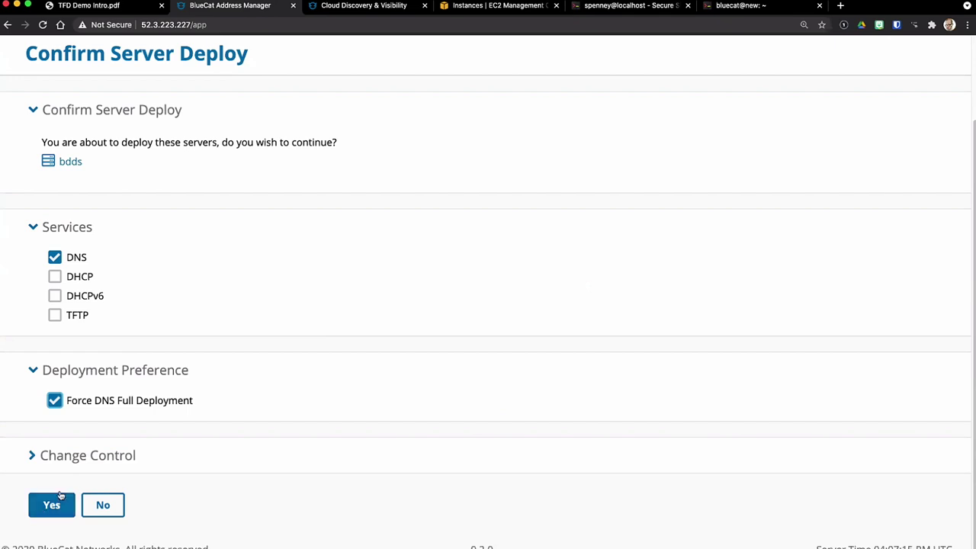
click(53, 505)
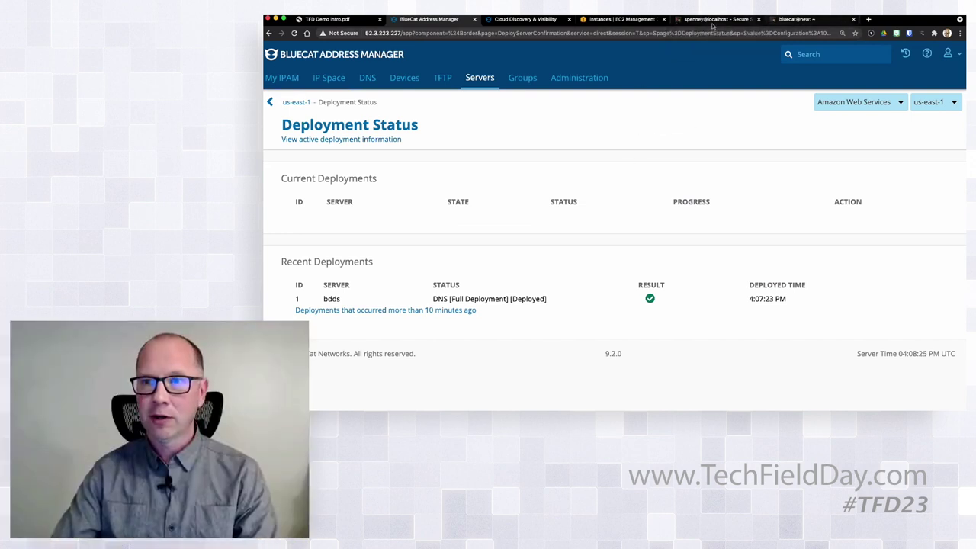
click(785, 21)
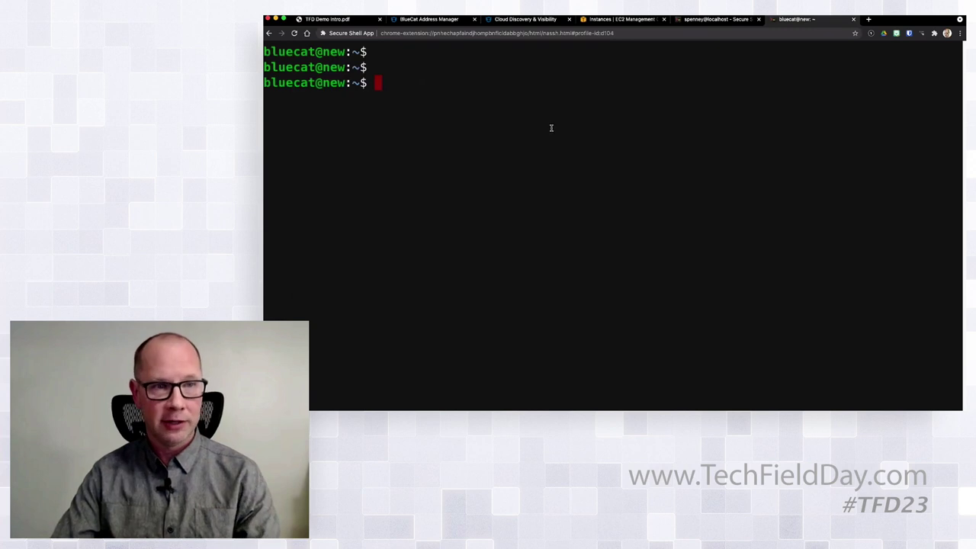
key(Return)
key(Return)
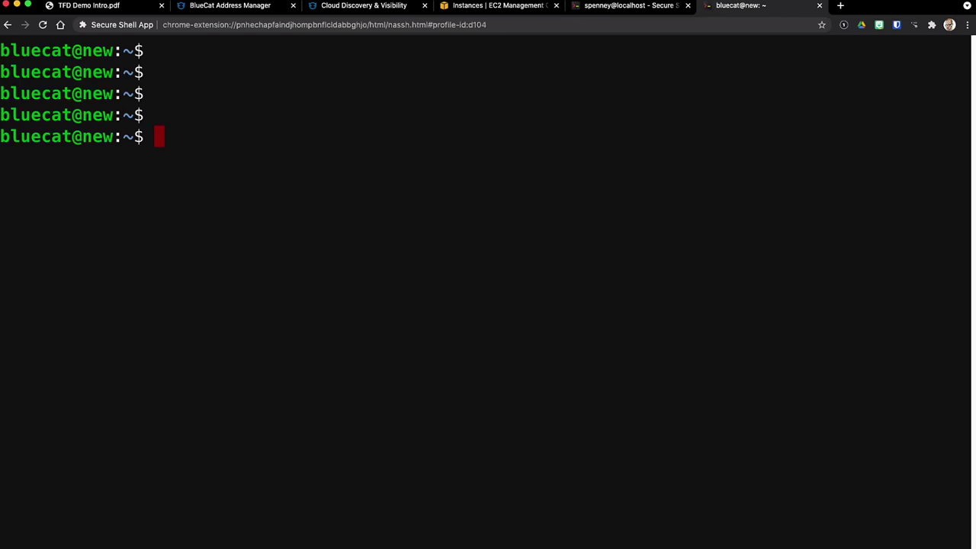
text(clear)
key(Up)
key(Up)
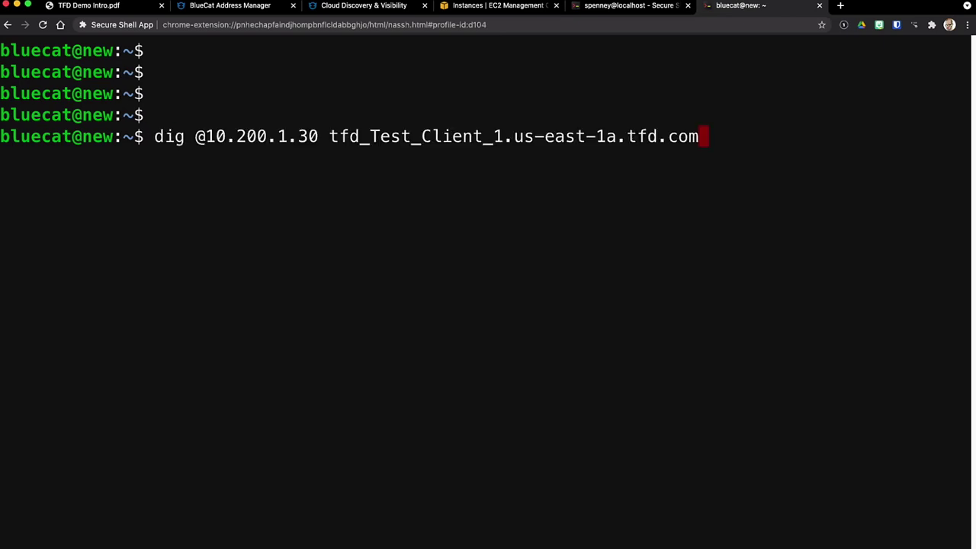
drag(206, 137, 228, 138)
click(213, 138)
key(Return)
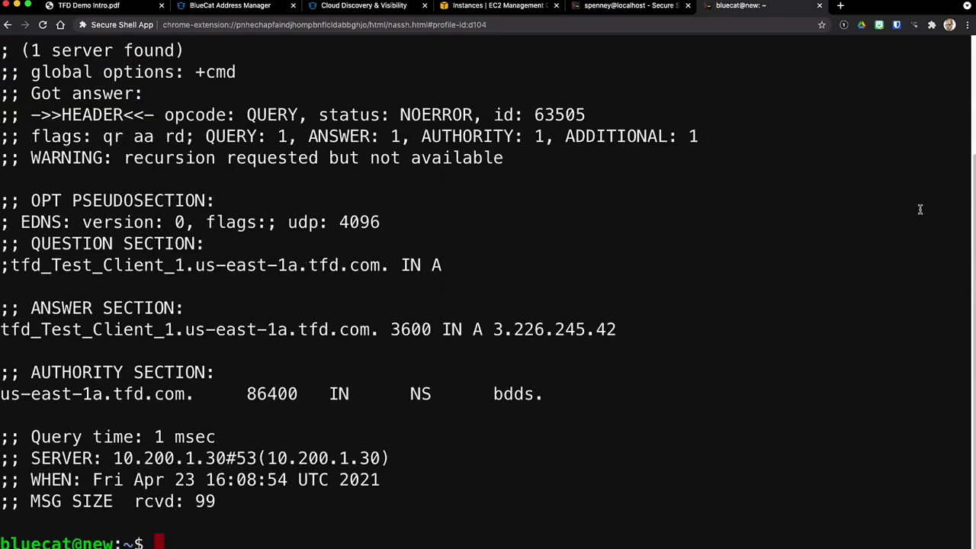
drag(392, 115, 479, 113)
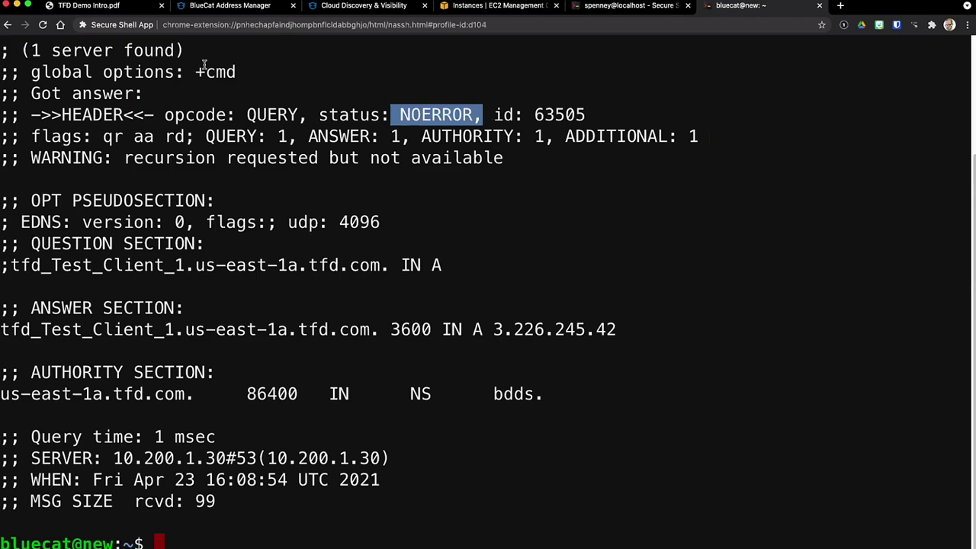
click(370, 6)
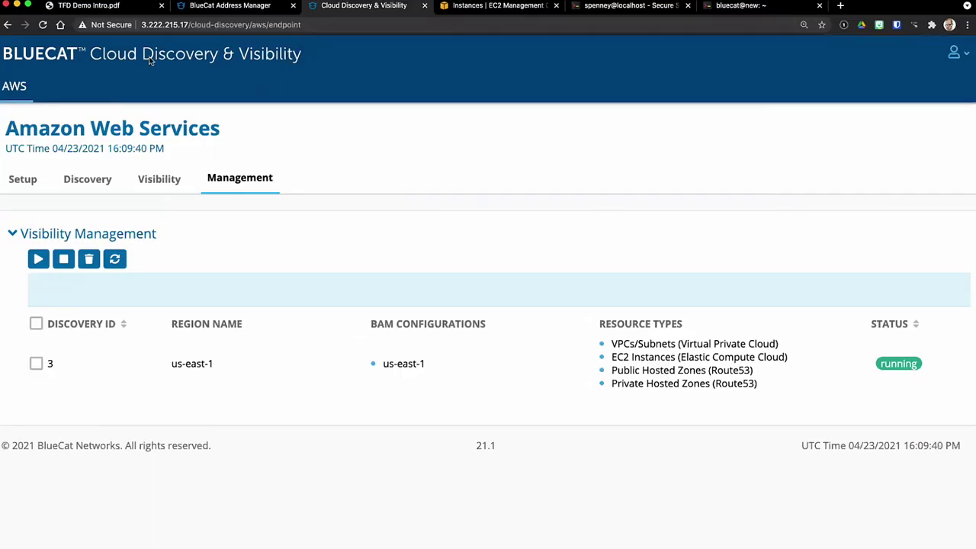